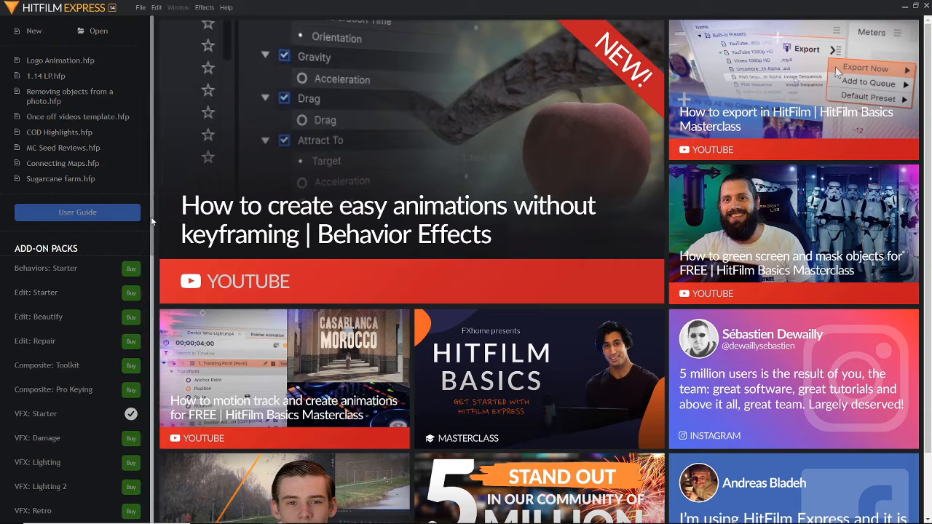
Create a new project with the 720p HD @ 30 fps template and show the Viewer in place of the export queue
{"action": "left_click_drag", "start_coordinate": [152, 218], "coordinate": [141, 166]}
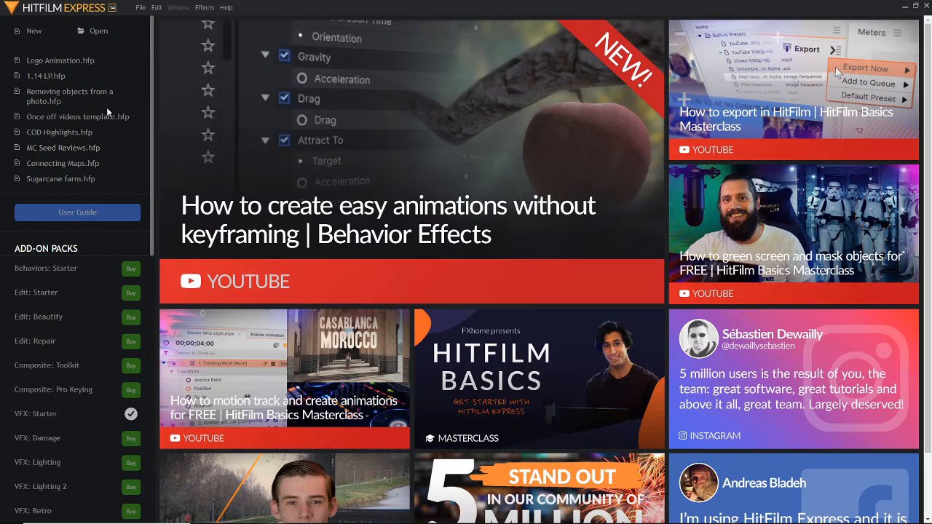
{"action": "left_click", "coordinate": [32, 32]}
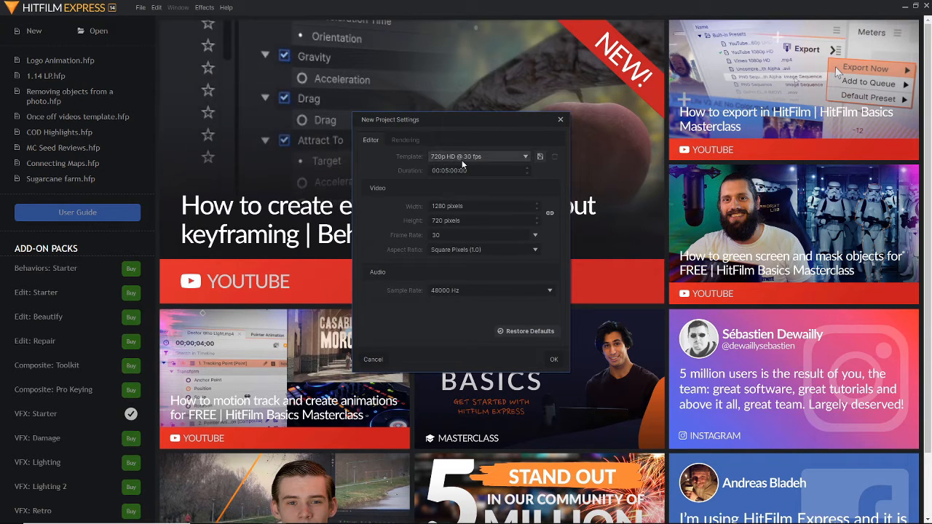
{"action": "left_click", "coordinate": [554, 360]}
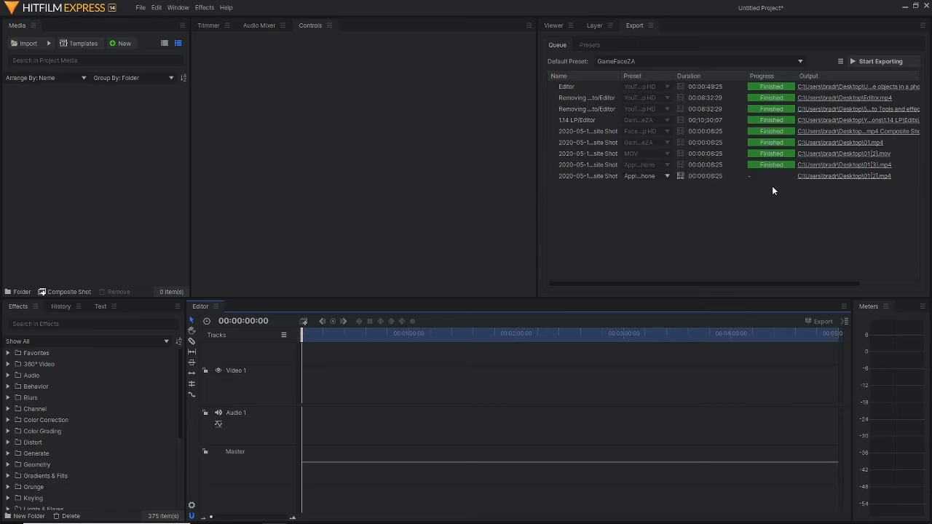
{"action": "left_click", "coordinate": [551, 25]}
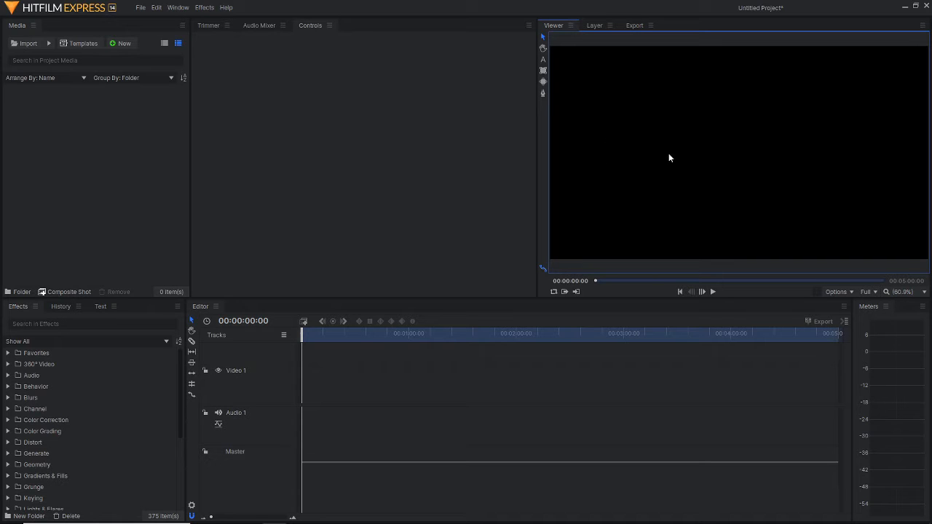
Import the video 01.mp4 from the Raw folder of 1.14 LP in 001 Video Productions into the project media
{"action": "left_click", "coordinate": [86, 127]}
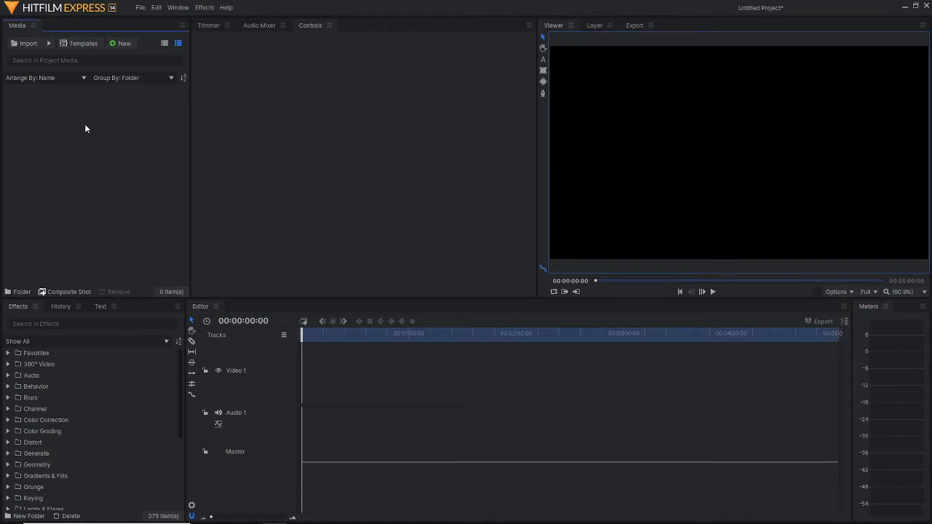
{"action": "left_click", "coordinate": [26, 45]}
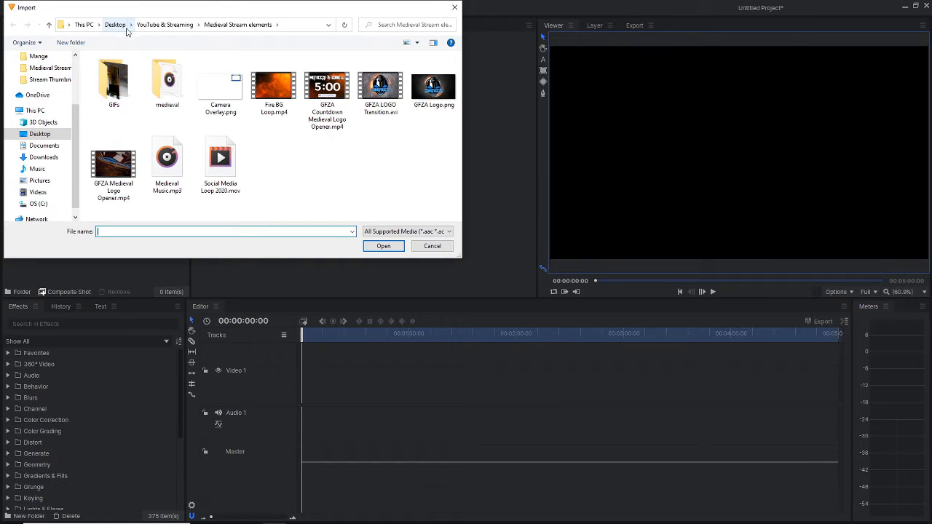
{"action": "left_click", "coordinate": [165, 25]}
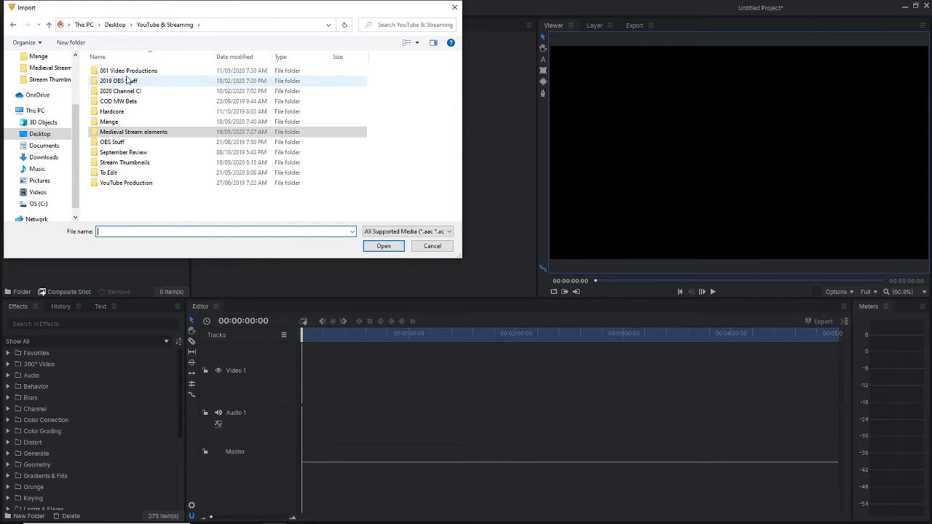
{"action": "double_click", "coordinate": [127, 72]}
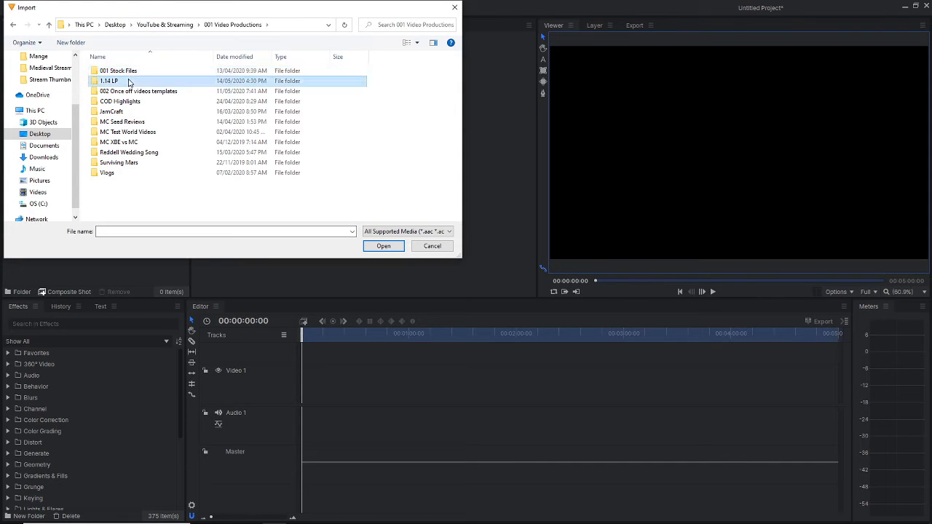
{"action": "double_click", "coordinate": [127, 81]}
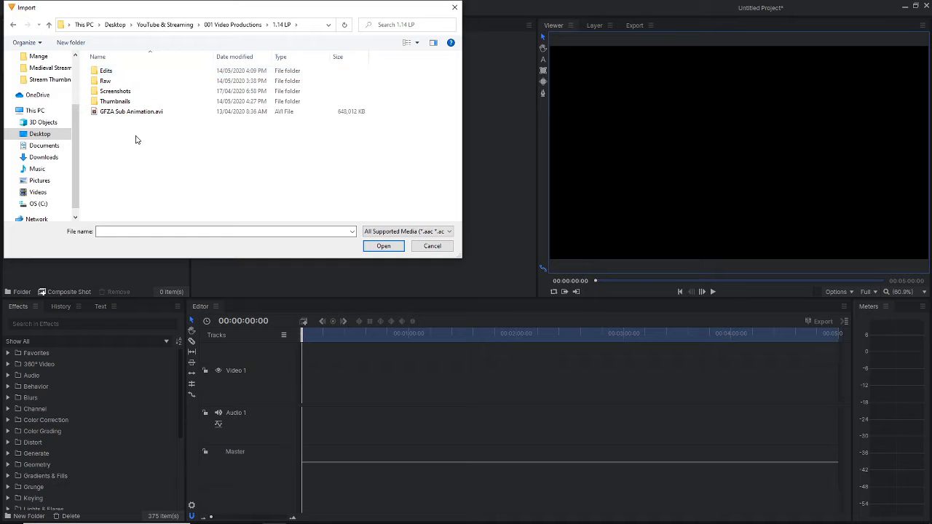
{"action": "left_click", "coordinate": [116, 83]}
{"action": "double_click", "coordinate": [116, 84]}
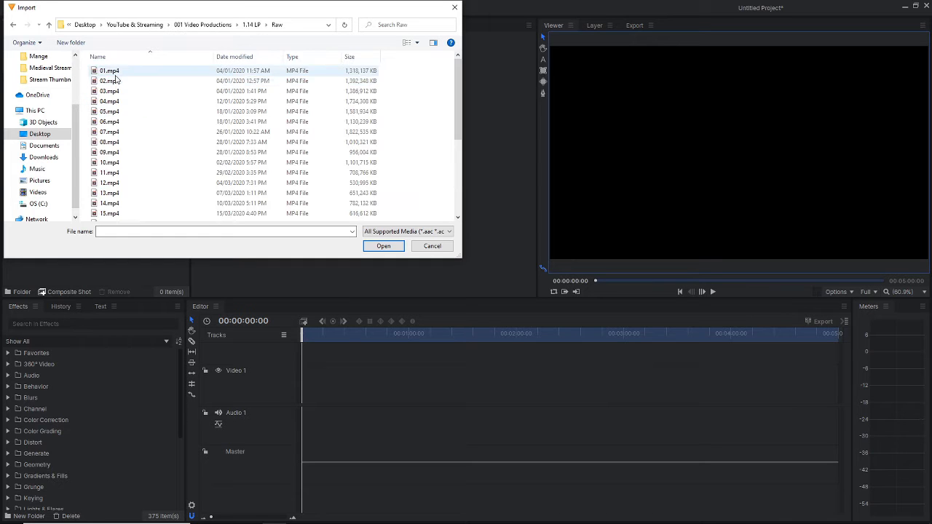
{"action": "left_click", "coordinate": [115, 74]}
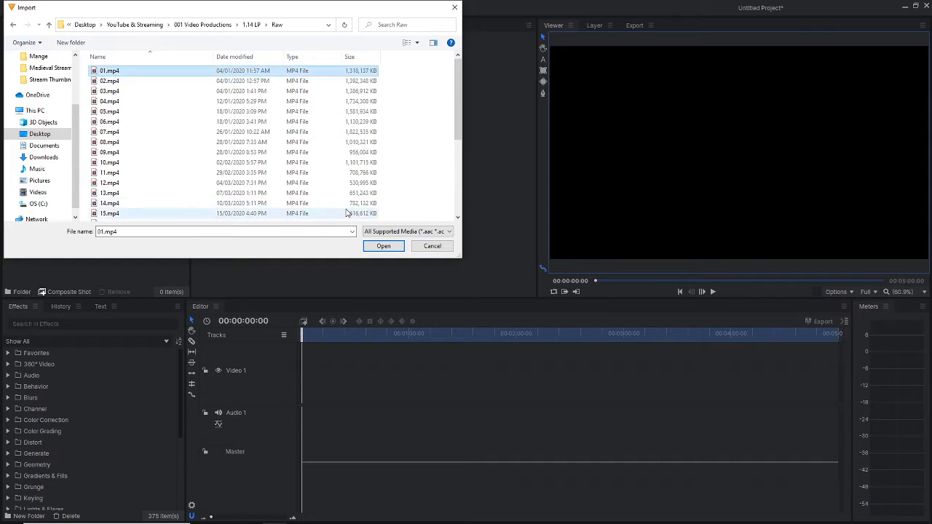
{"action": "left_click", "coordinate": [384, 246]}
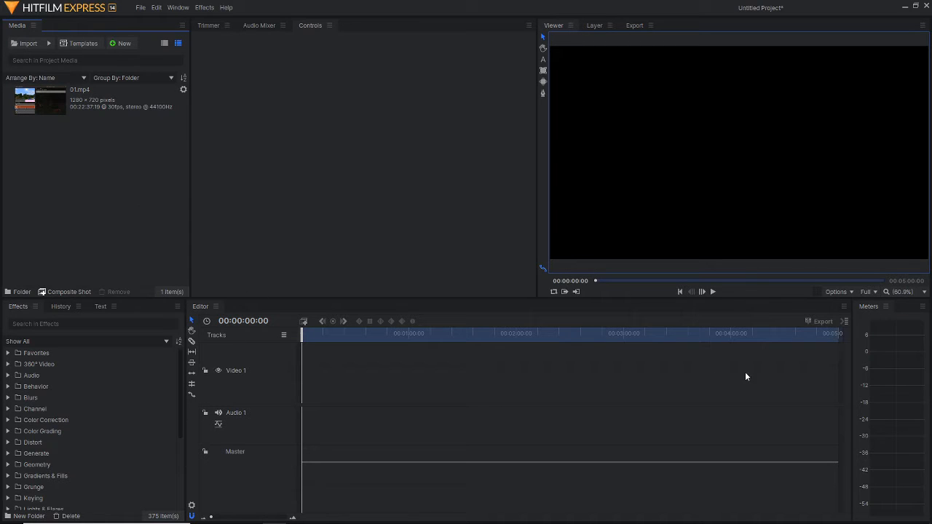
Place 01.mp4 at the very start of the Video 1 track, matching the Editor Sequence's settings to the clip
{"action": "left_click", "coordinate": [345, 418]}
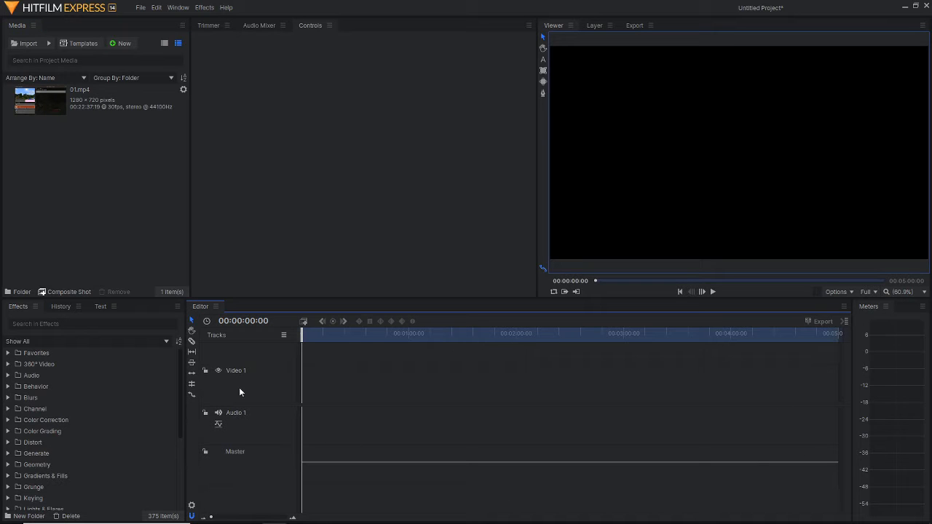
{"action": "left_click_drag", "start_coordinate": [56, 96], "coordinate": [299, 383]}
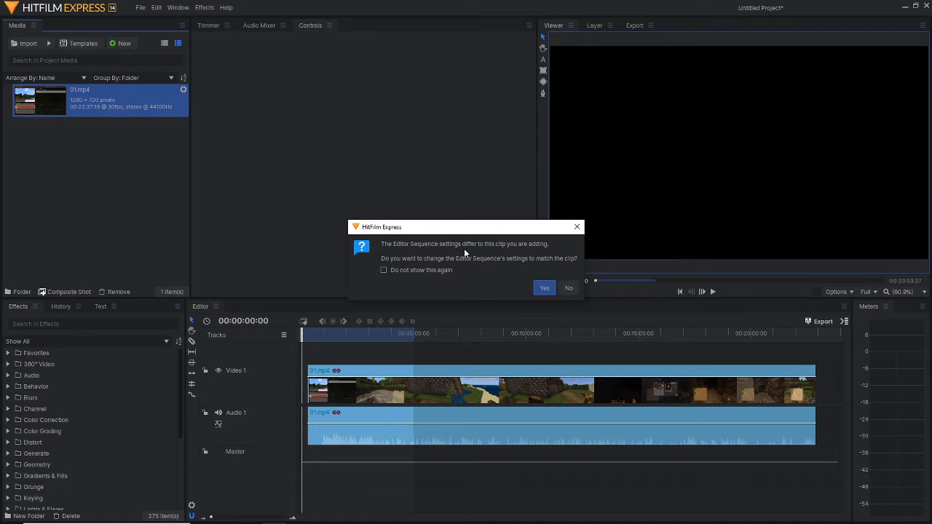
{"action": "left_click", "coordinate": [544, 289]}
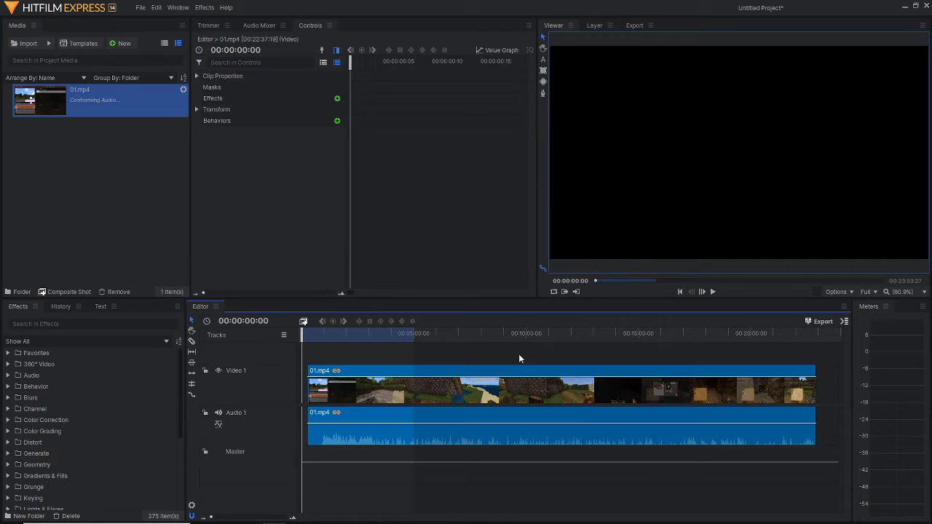
{"action": "left_click", "coordinate": [348, 359]}
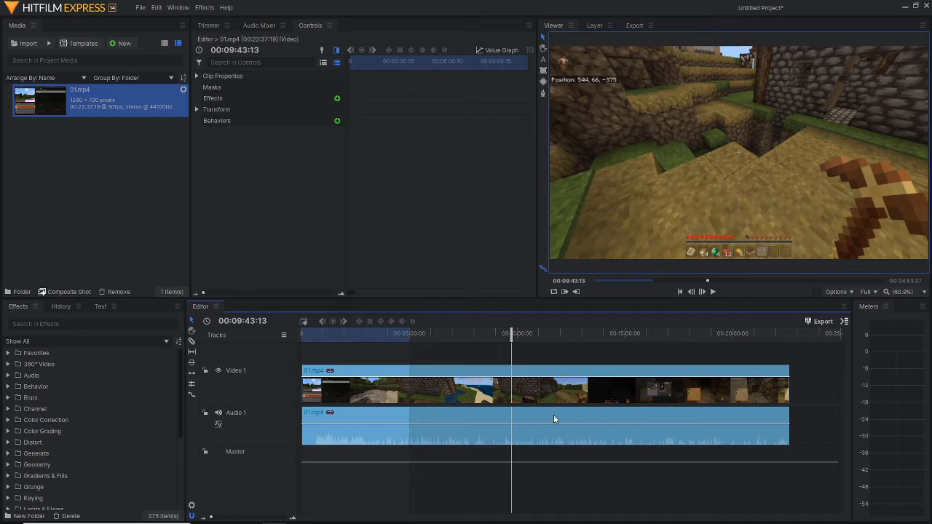
Scrub to the clip's end and back near its start, and examine the timeline at different zoom levels
{"action": "left_click_drag", "start_coordinate": [771, 340], "coordinate": [788, 340]}
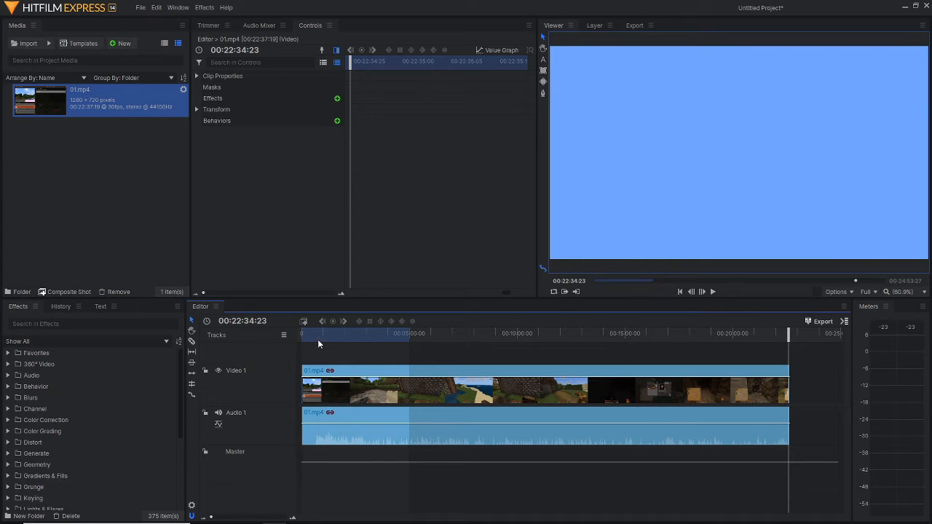
{"action": "left_click_drag", "start_coordinate": [318, 339], "coordinate": [314, 339]}
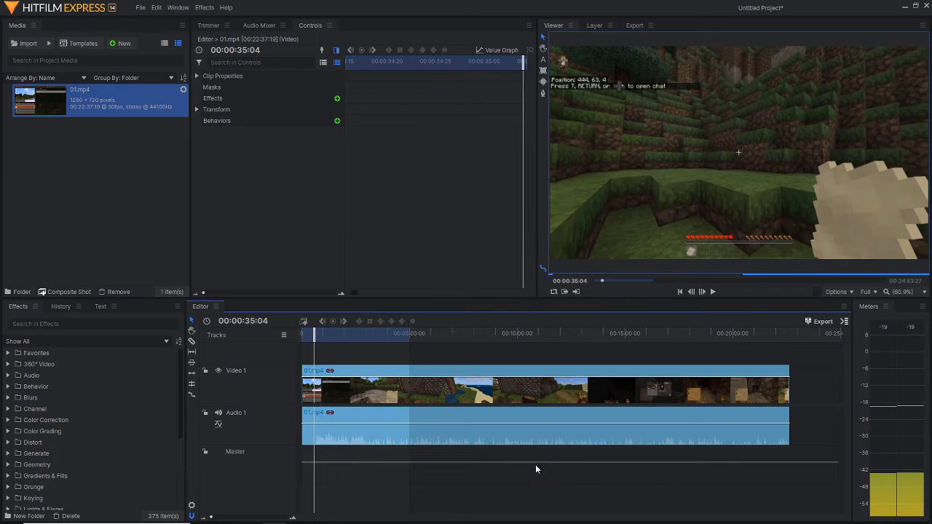
{"action": "scroll", "coordinate": [338, 385], "scroll_direction": "up", "scroll_amount": 5}
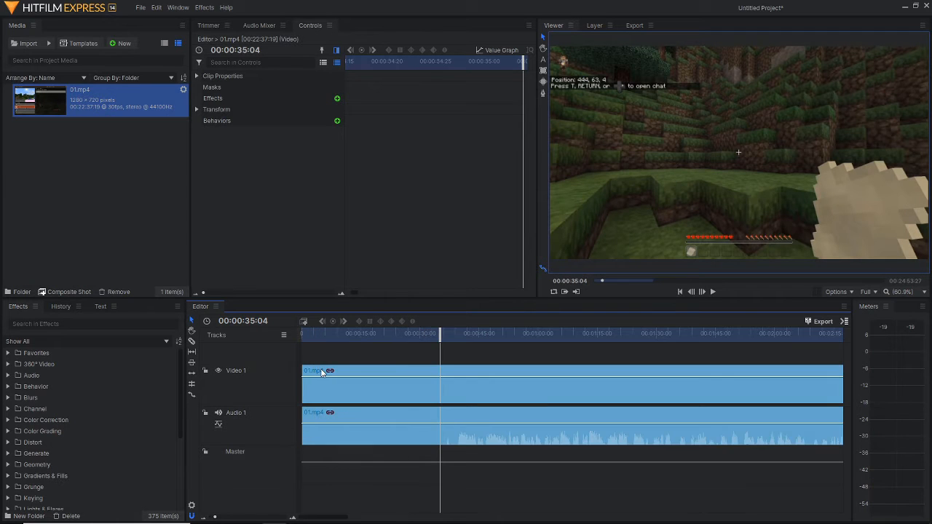
{"action": "scroll", "coordinate": [323, 372], "scroll_direction": "down", "scroll_amount": 5}
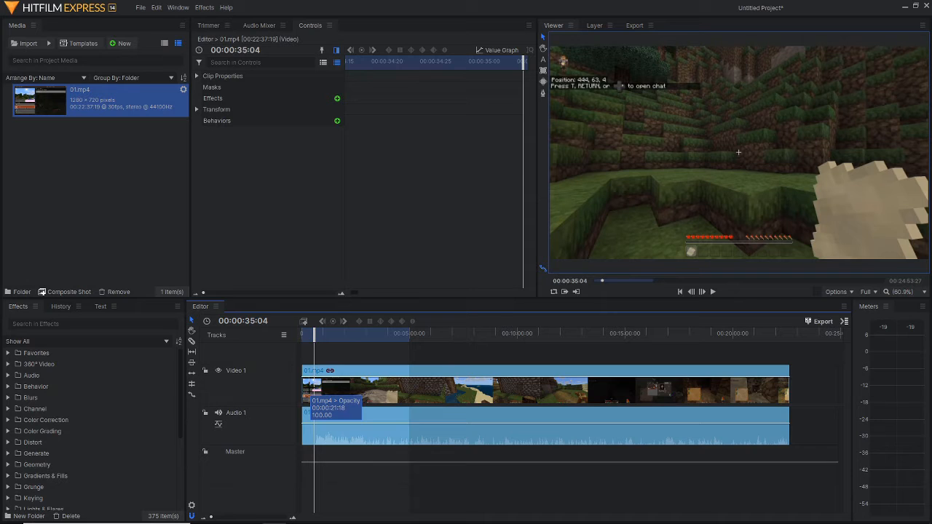
{"action": "scroll", "coordinate": [309, 397], "scroll_direction": "up", "scroll_amount": 5}
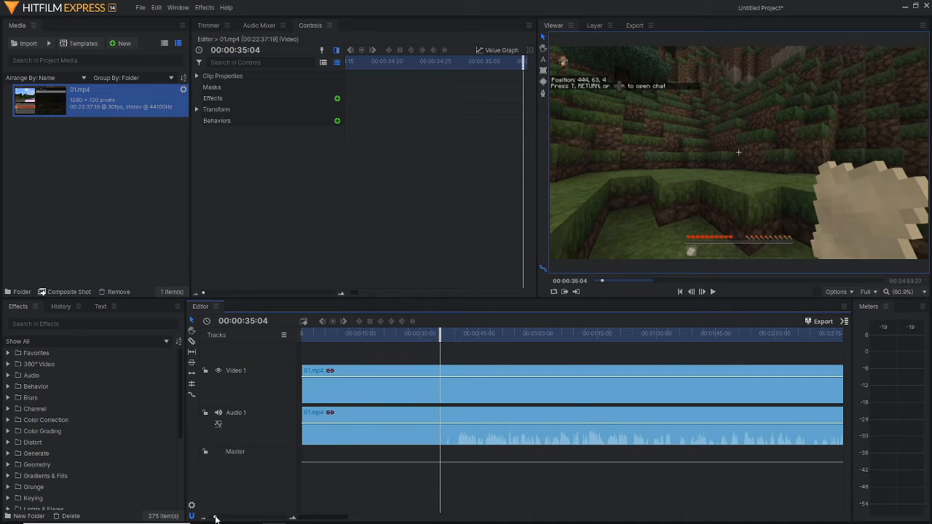
{"action": "mouse_move", "coordinate": [217, 517]}
{"action": "left_mouse_down"}
{"action": "mouse_move", "coordinate": [290, 520]}
{"action": "mouse_move", "coordinate": [207, 519]}
{"action": "left_mouse_up"}
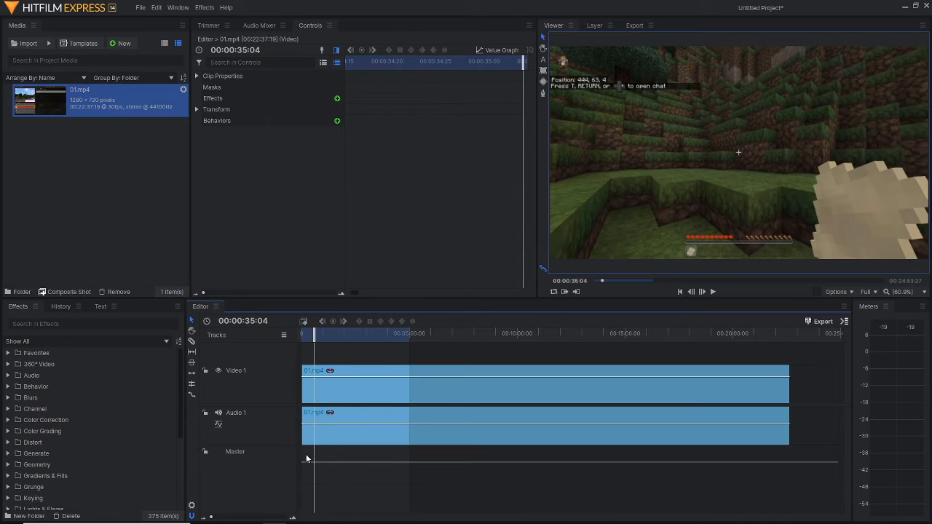
{"action": "scroll", "coordinate": [306, 459], "scroll_direction": "up", "scroll_amount": 5}
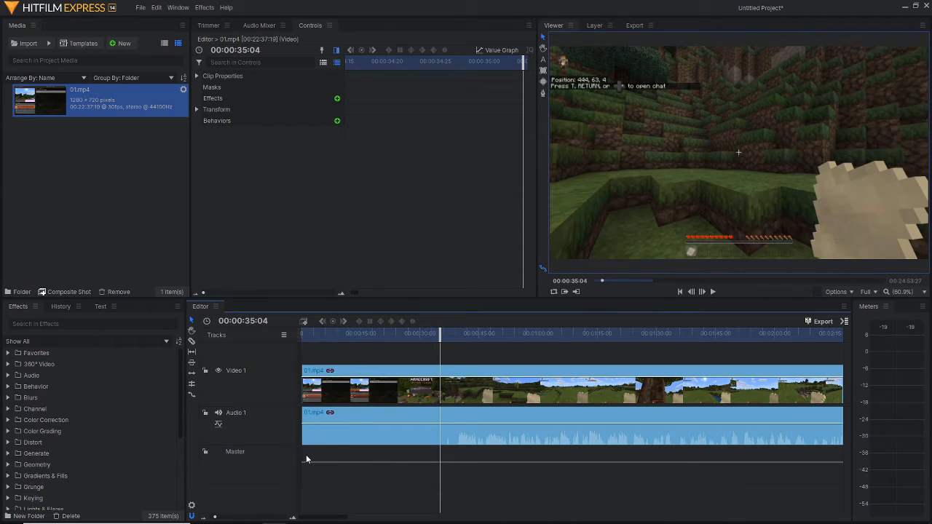
{"action": "scroll", "coordinate": [306, 459], "scroll_direction": "down", "scroll_amount": 5}
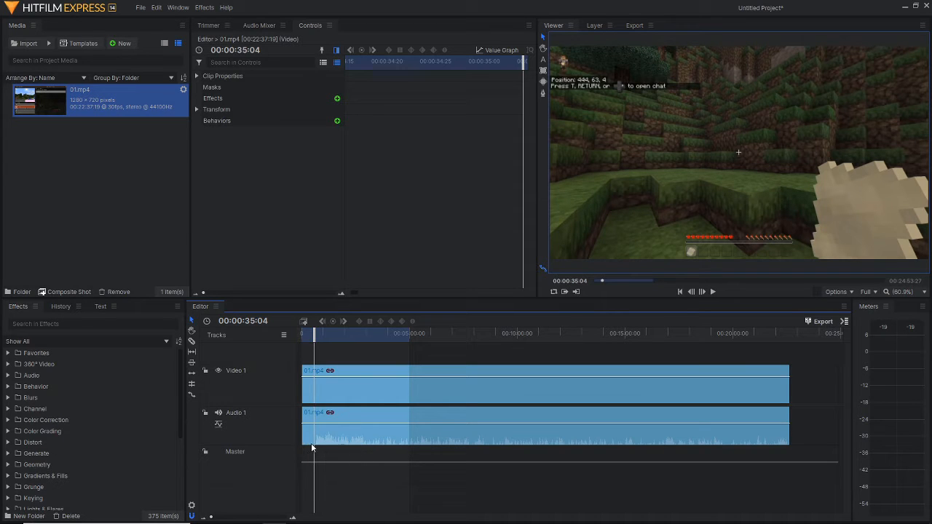
{"action": "scroll", "coordinate": [318, 453], "scroll_direction": "up", "scroll_amount": 5}
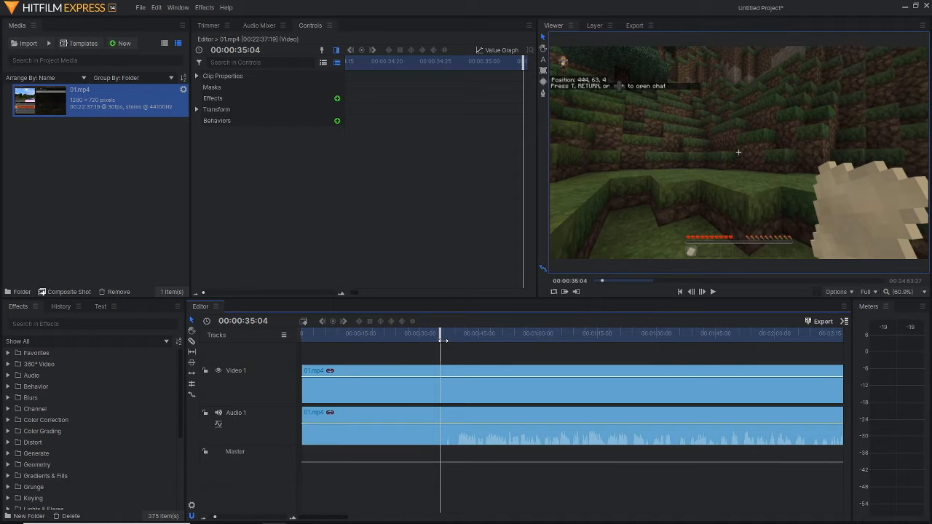
Slice the 01.mp4 clip at 00:00:39:06, where the speech begins in the audio waveform
{"action": "left_click_drag", "start_coordinate": [440, 335], "coordinate": [457, 343]}
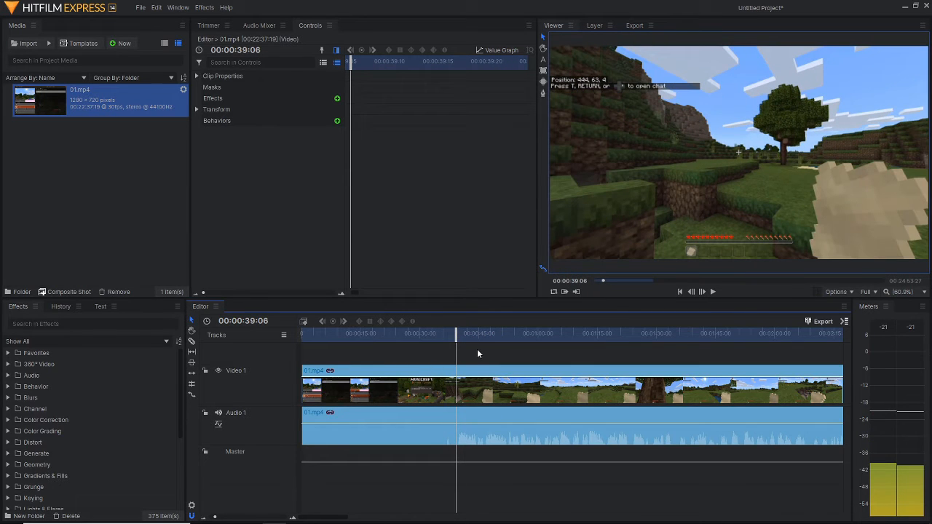
{"action": "key", "text": "c"}
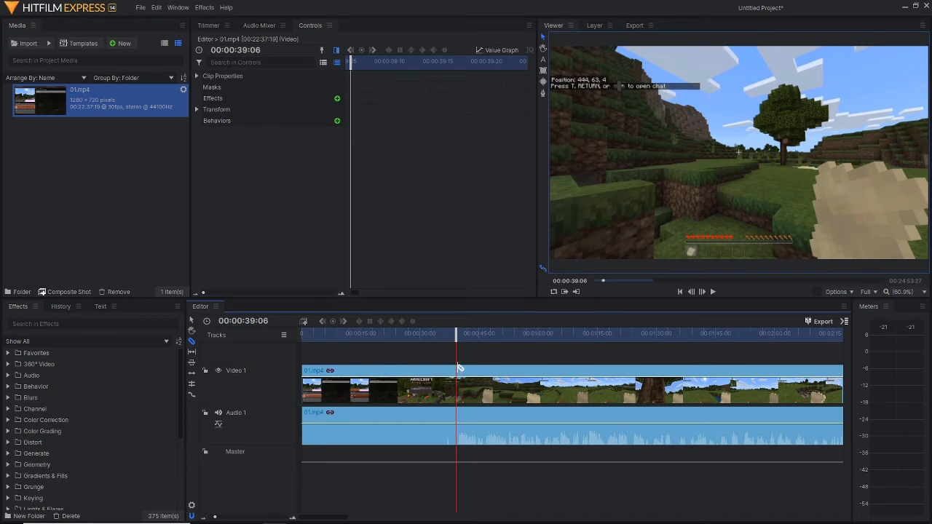
{"action": "key", "text": "v"}
{"action": "left_click", "coordinate": [191, 344]}
{"action": "left_click", "coordinate": [455, 373]}
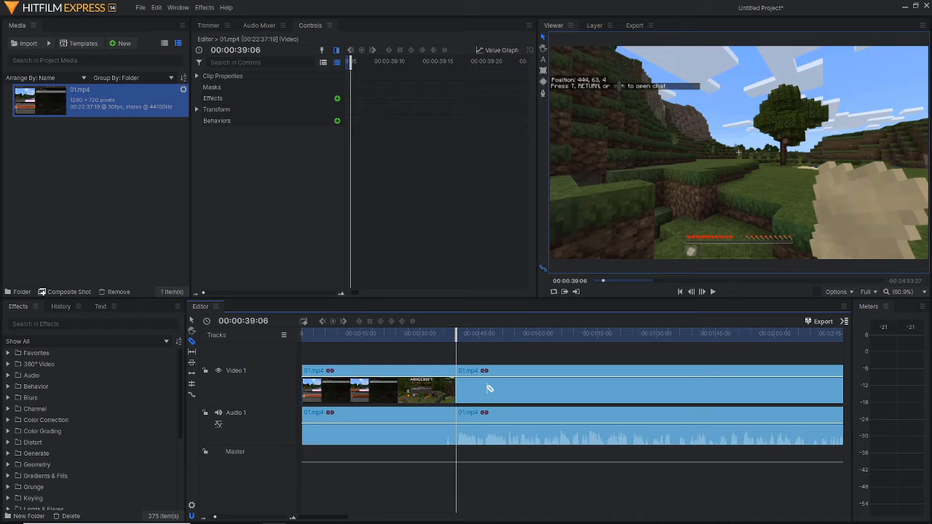
Delete the segment before the cut at 00:00:39:06, and undo both the deletion and the slice
{"action": "left_click", "coordinate": [470, 385]}
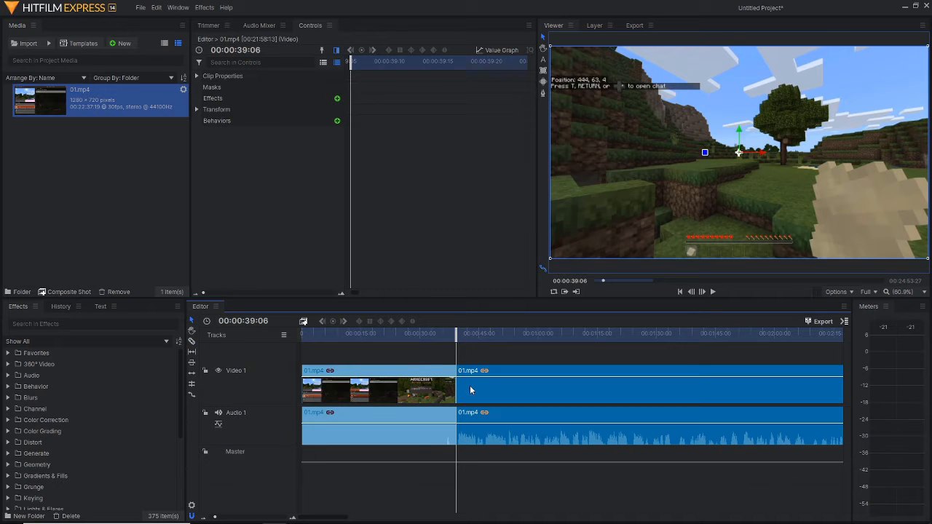
{"action": "left_click", "coordinate": [428, 393]}
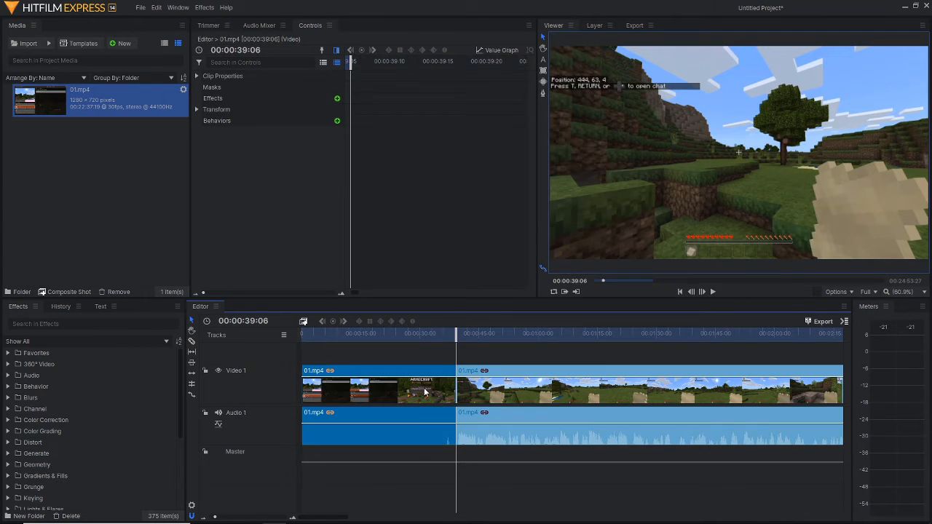
{"action": "key", "text": "Delete"}
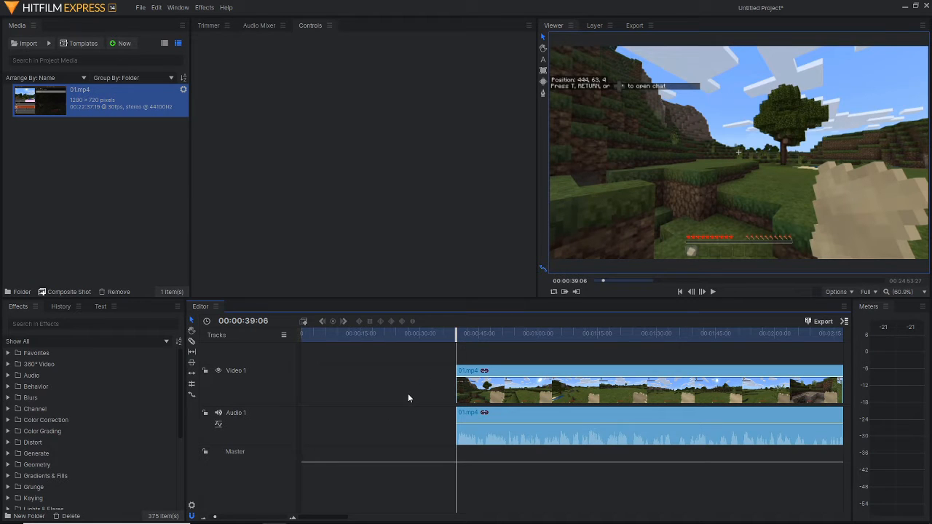
{"action": "key", "text": "ctrl+z"}
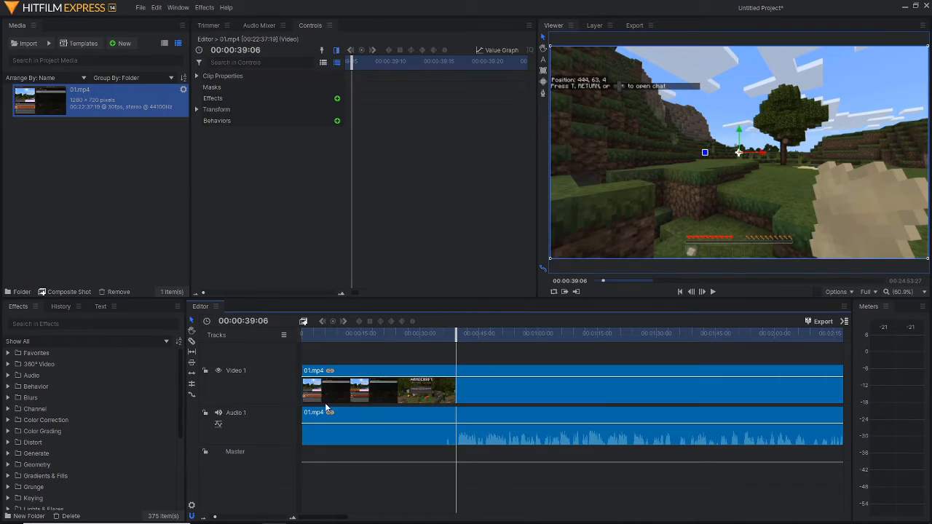
Trim the start of the 01.mp4 clip to 00:00:39:06 and play the timeline from 00:00:00:00
{"action": "left_click_drag", "start_coordinate": [302, 386], "coordinate": [456, 386]}
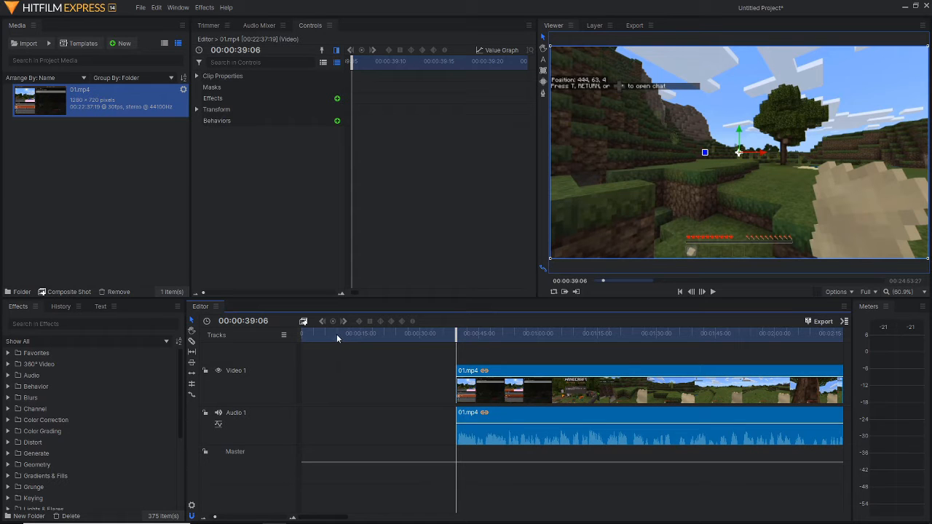
{"action": "left_click_drag", "start_coordinate": [313, 335], "coordinate": [299, 335]}
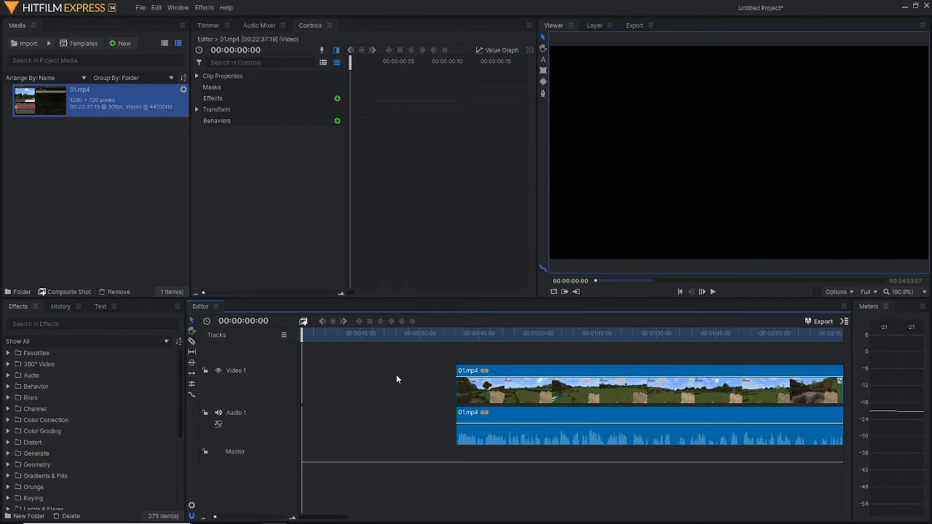
{"action": "key", "text": "space"}
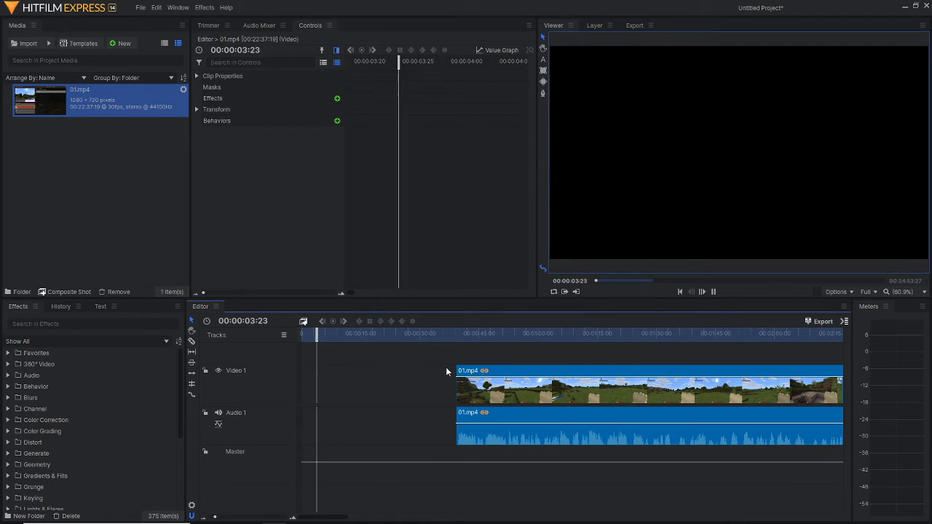
Play the trimmed 01.mp4 clip from its start at 00:00:39:04
{"action": "left_click_drag", "start_coordinate": [454, 337], "coordinate": [456, 337]}
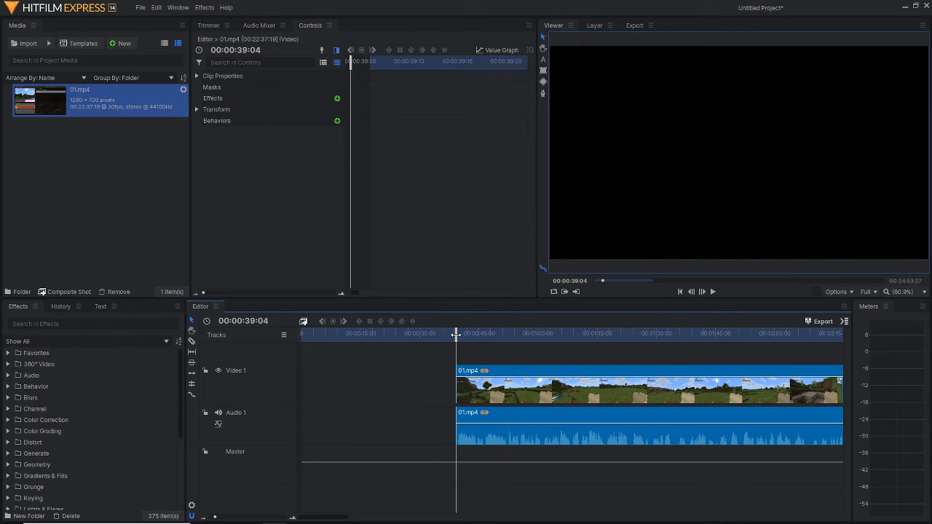
{"action": "key", "text": "space"}
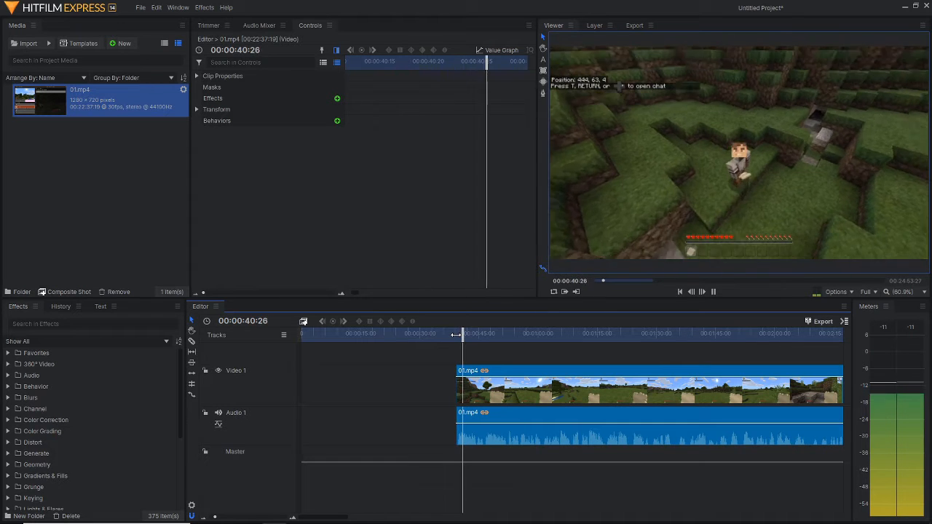
{"action": "key", "text": "space"}
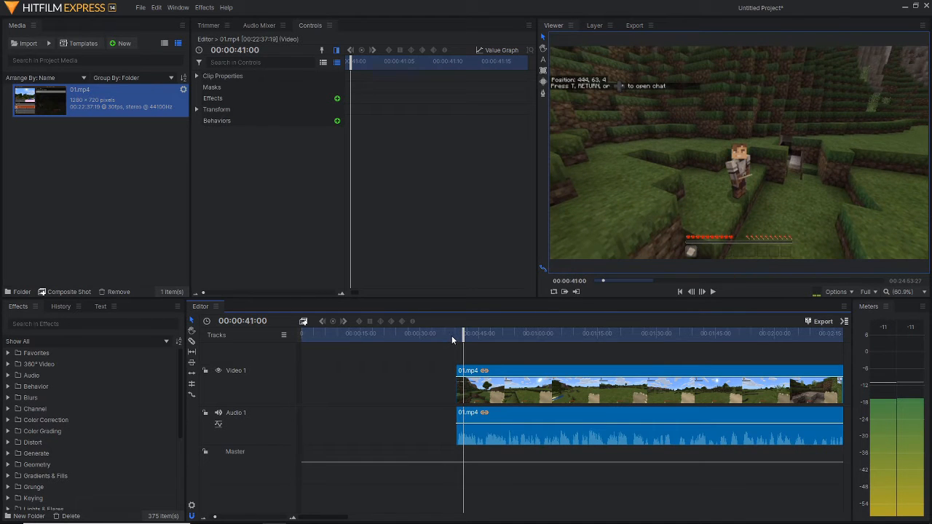
Try closing the gap before the clip by moving it to the timeline start and with Ripple Delete Gap, undoing both
{"action": "left_click_drag", "start_coordinate": [451, 335], "coordinate": [331, 386]}
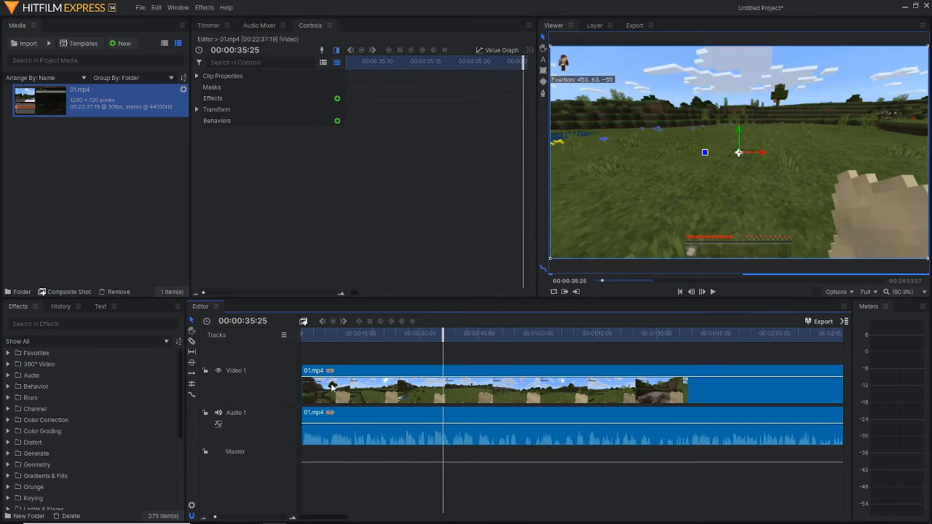
{"action": "key", "text": "ctrl+z"}
{"action": "right_click", "coordinate": [363, 384]}
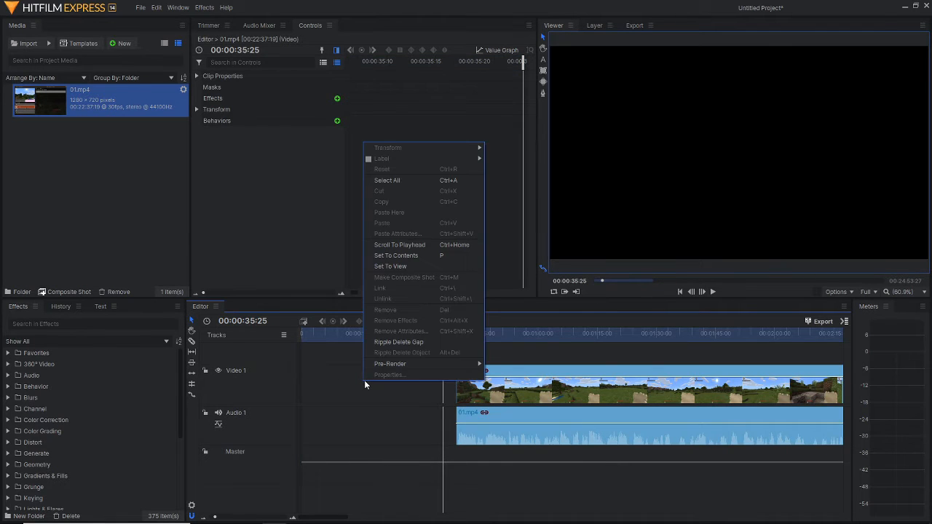
{"action": "left_click", "coordinate": [404, 344]}
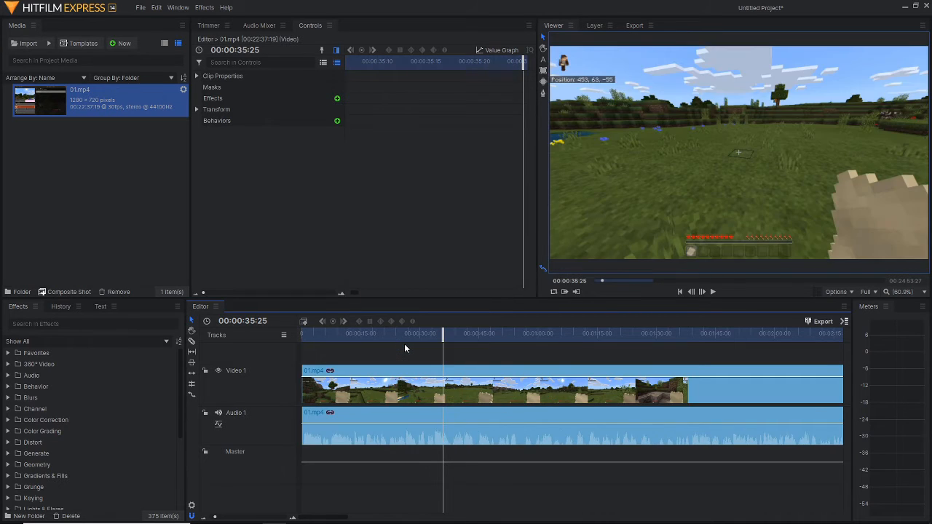
{"action": "key", "text": "ctrl+z"}
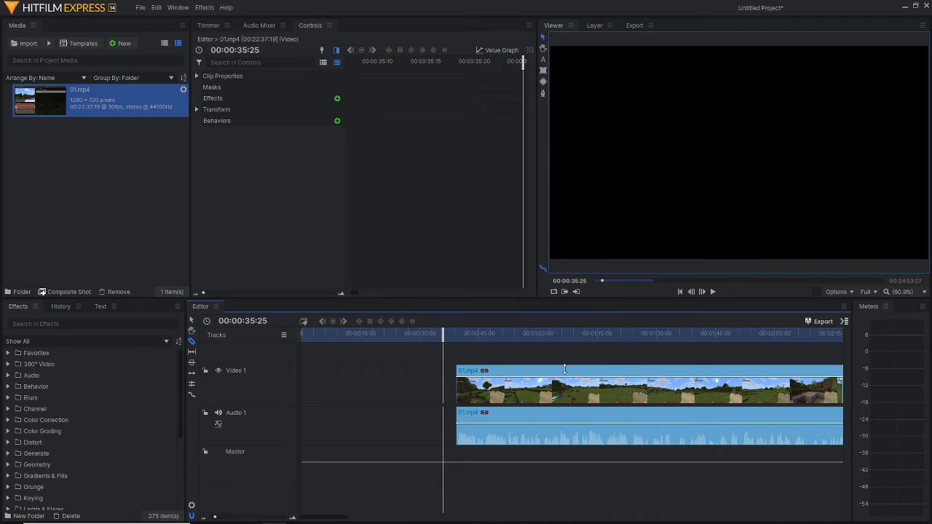
Slice the 01.mp4 clip at 00:01:08:10 and again a few seconds after it, and delete the short middle segment
{"action": "left_click", "coordinate": [571, 338]}
{"action": "left_click", "coordinate": [572, 394]}
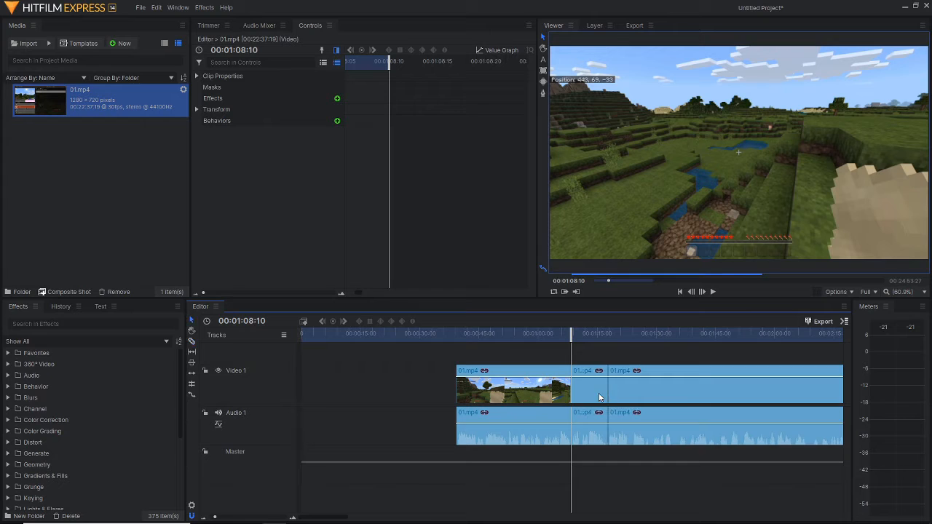
{"action": "left_click_drag", "start_coordinate": [602, 395], "coordinate": [638, 396]}
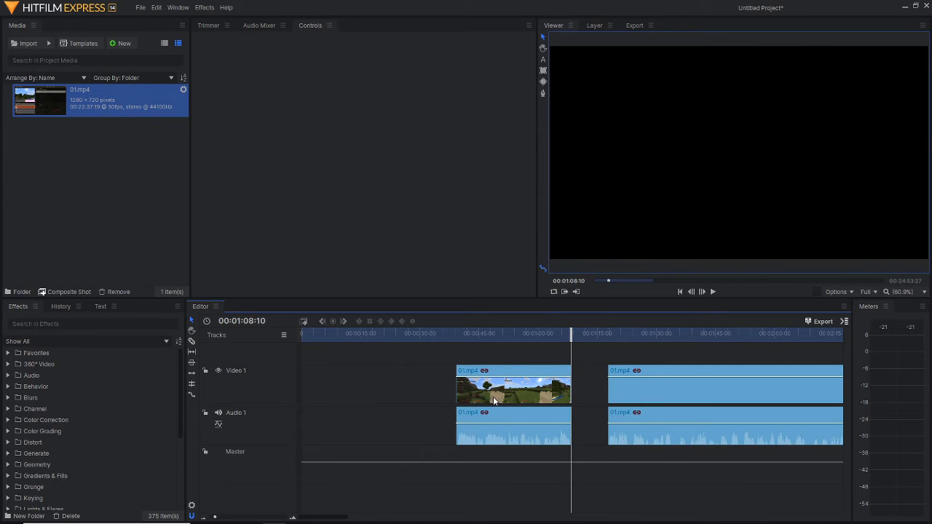
Move the first segment to the timeline start, view the long remaining segment at different zoom levels, and undo the move
{"action": "left_click_drag", "start_coordinate": [493, 397], "coordinate": [329, 396]}
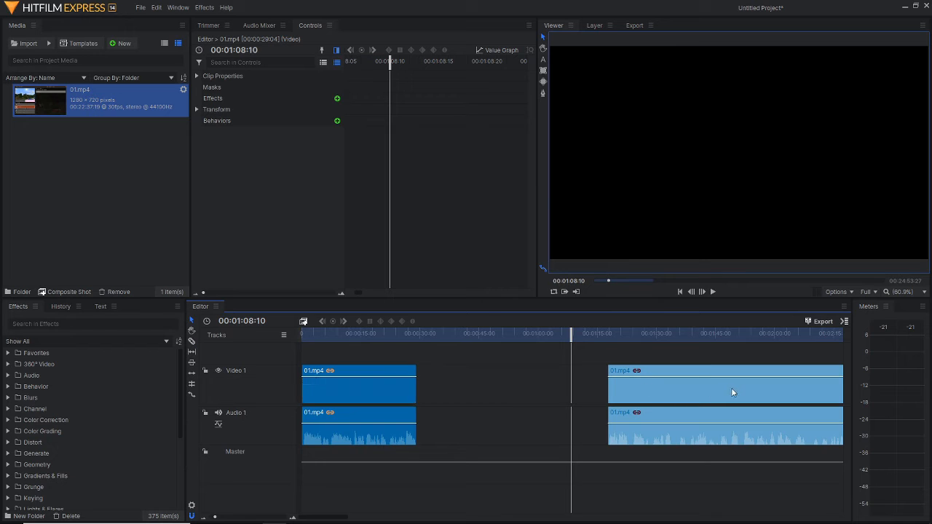
{"action": "scroll", "coordinate": [598, 401], "scroll_direction": "right", "scroll_amount": 3}
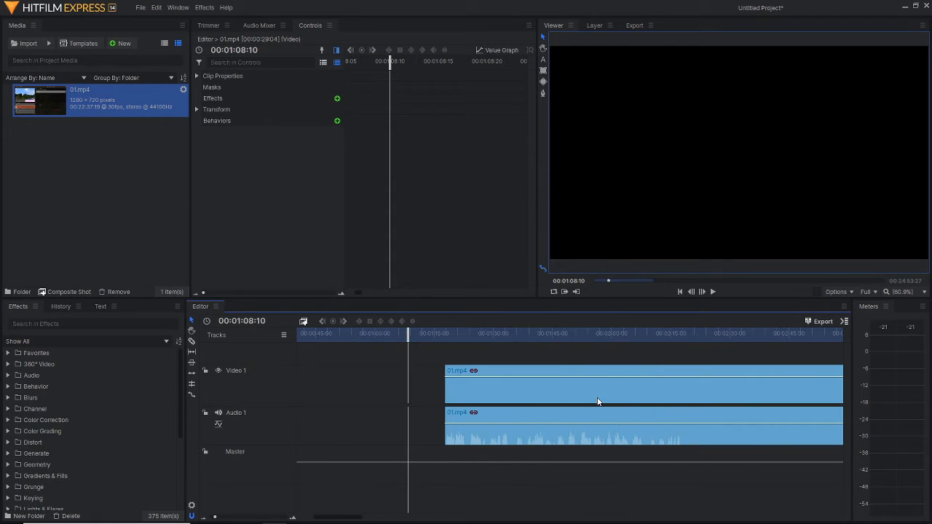
{"action": "scroll", "coordinate": [594, 394], "scroll_direction": "down", "scroll_amount": 5}
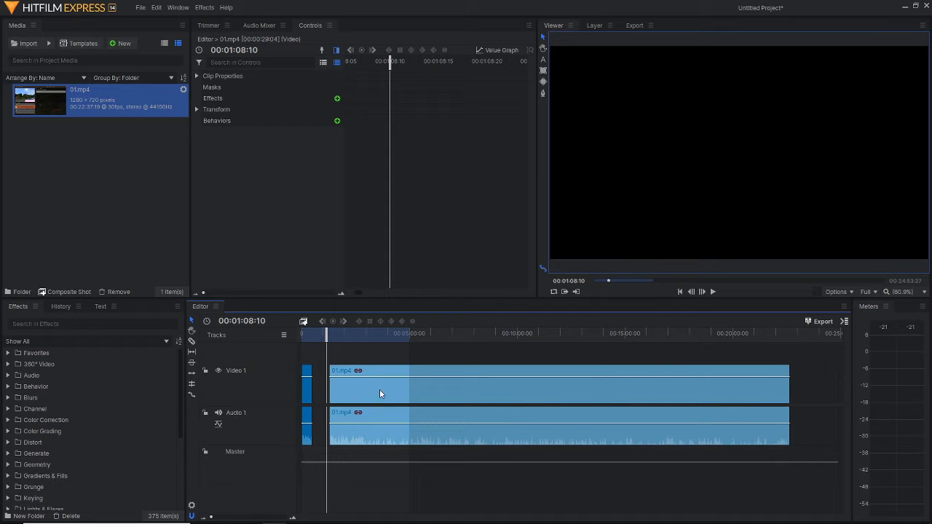
{"action": "scroll", "coordinate": [404, 412], "scroll_direction": "up", "scroll_amount": 2}
{"action": "scroll", "coordinate": [405, 413], "scroll_direction": "down", "scroll_amount": 2}
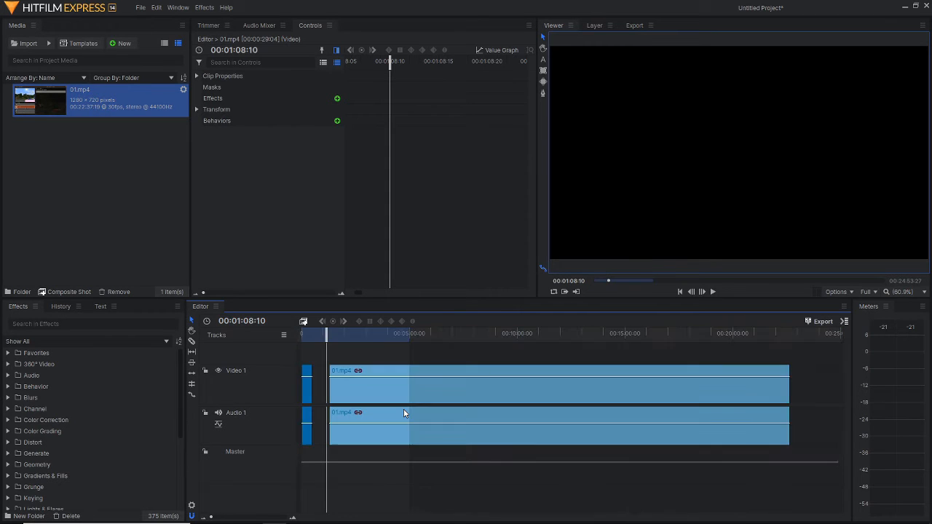
{"action": "scroll", "coordinate": [405, 413], "scroll_direction": "down", "scroll_amount": 2}
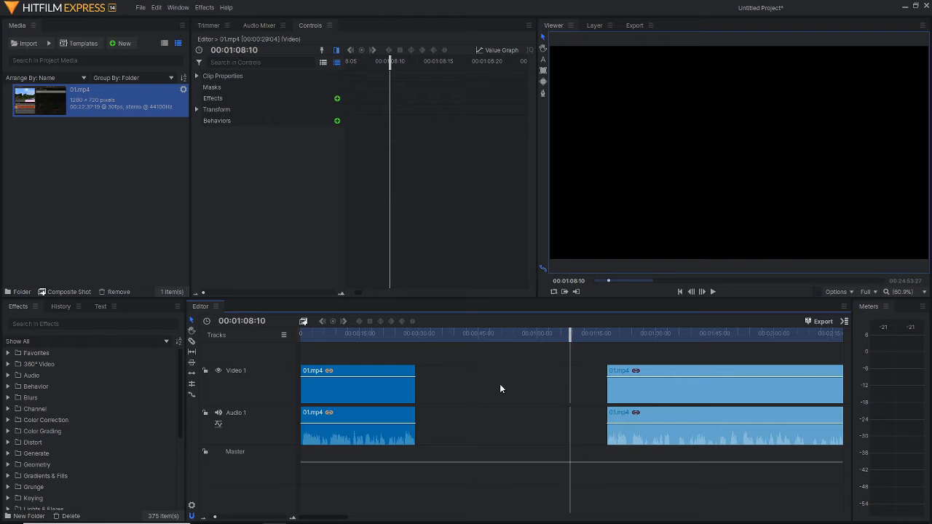
{"action": "key", "text": "ctrl+z"}
Close the gap before the first segment and the gap between the two segments with Ripple Delete Gap
{"action": "left_click", "coordinate": [357, 381]}
{"action": "right_click", "coordinate": [363, 376]}
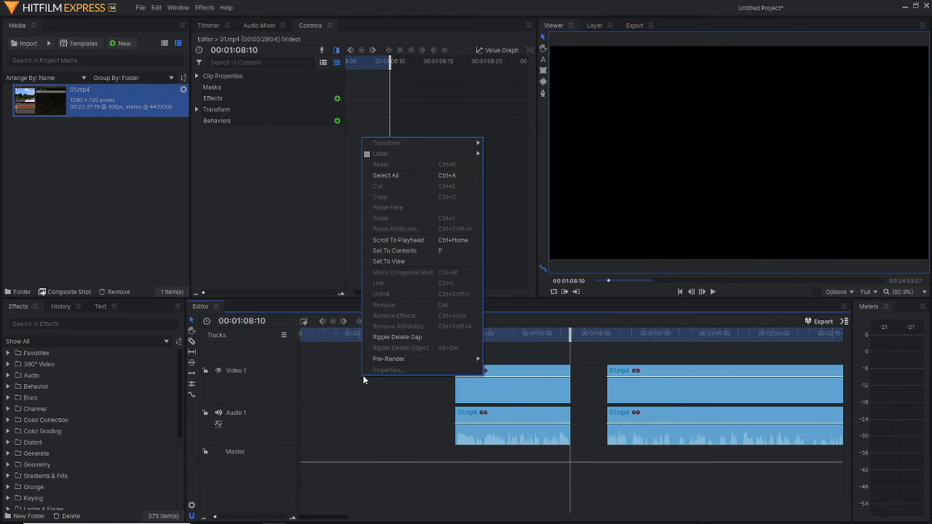
{"action": "left_click", "coordinate": [392, 337]}
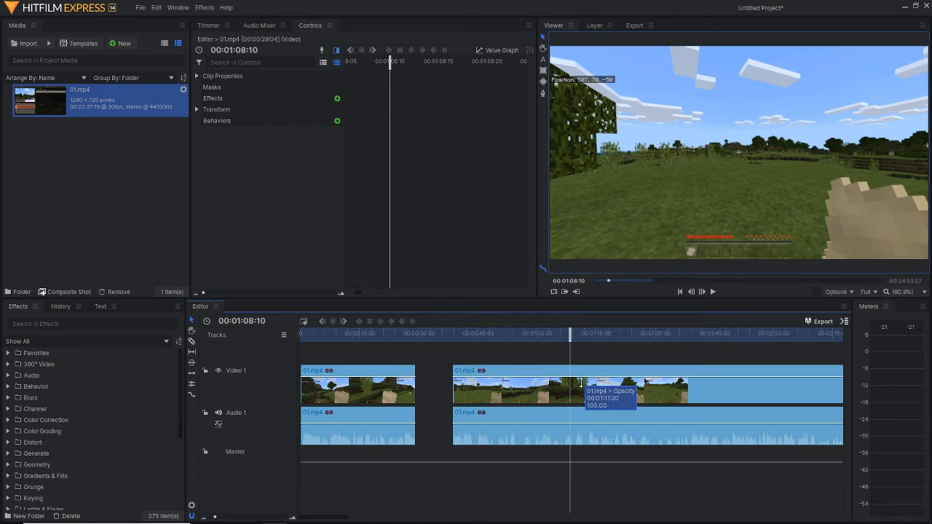
{"action": "right_click", "coordinate": [435, 385]}
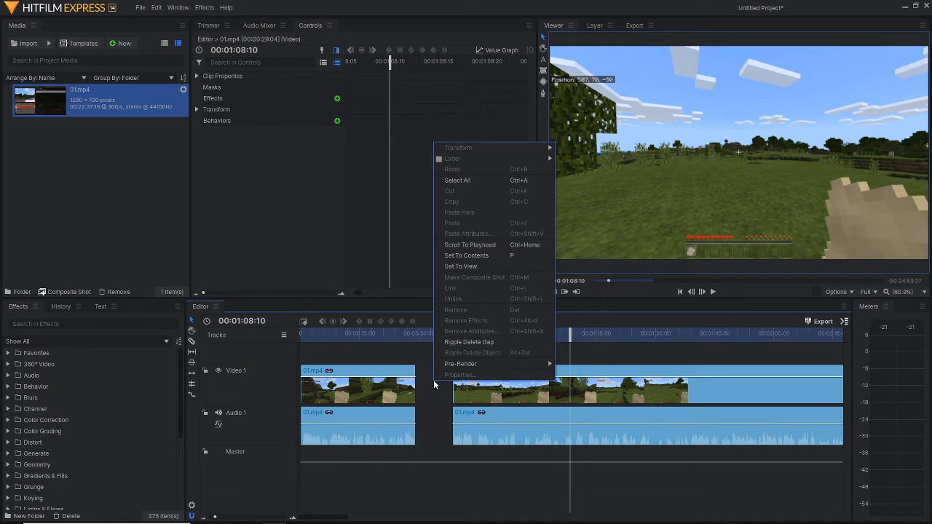
{"action": "left_click", "coordinate": [453, 341]}
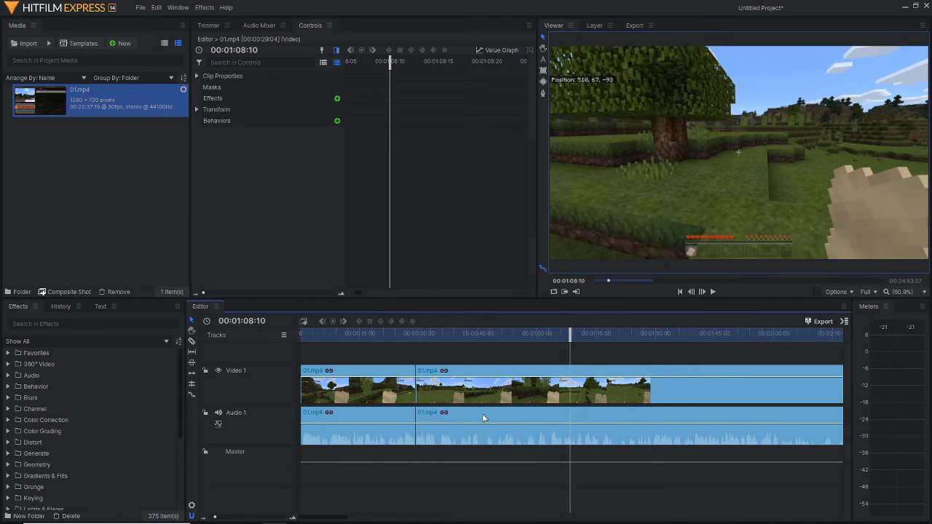
Play the timeline across the join between the two 01.mp4 segments
{"action": "left_click", "coordinate": [412, 333]}
{"action": "key", "text": "space"}
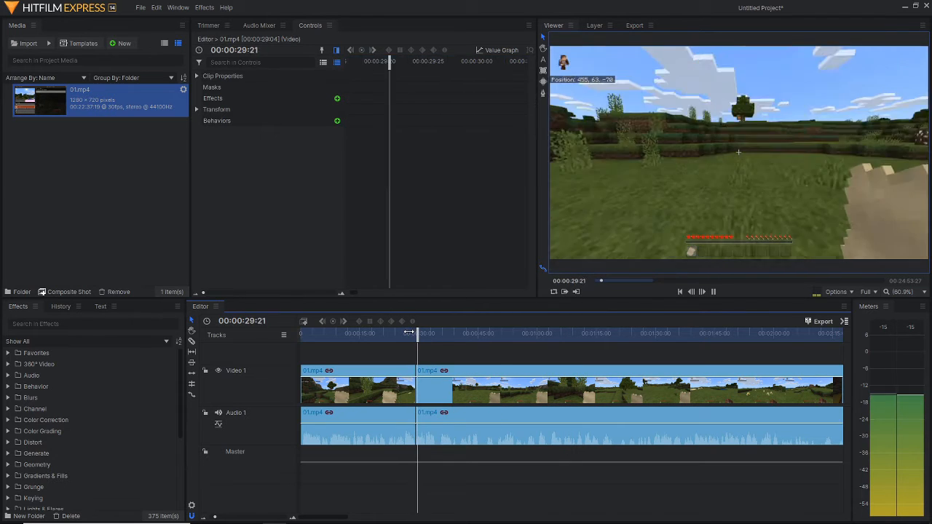
{"action": "key", "text": "space"}
Undo closing the gap between the two segments and close it again with Ripple Delete Gap
{"action": "key", "text": "ctrl+z"}
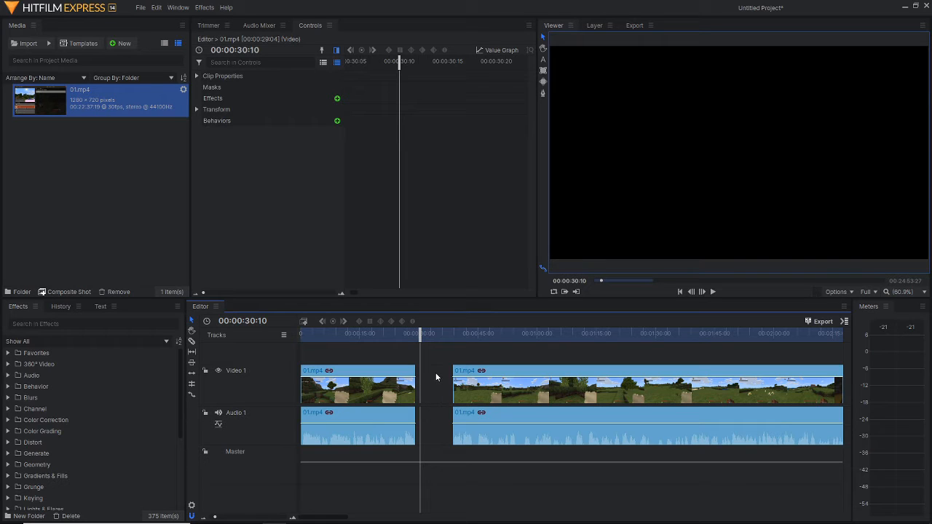
{"action": "right_click", "coordinate": [437, 389]}
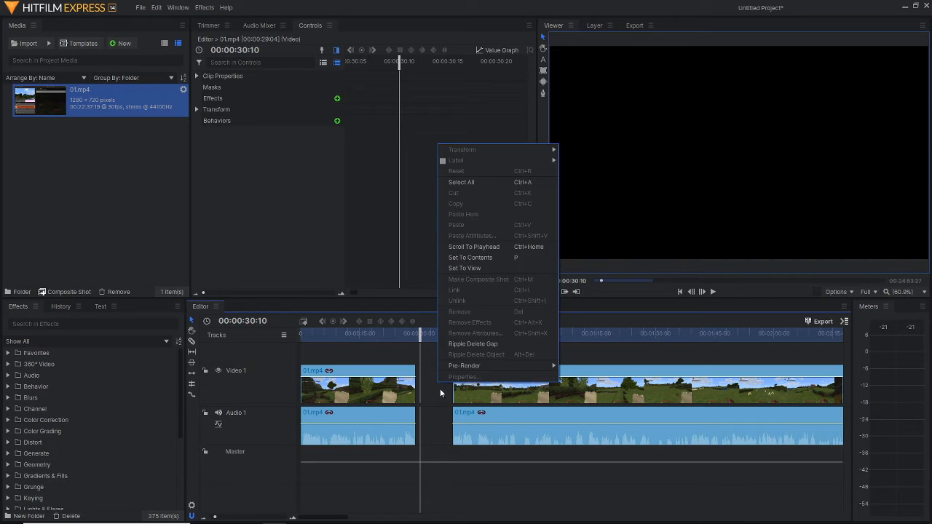
{"action": "left_click", "coordinate": [456, 345]}
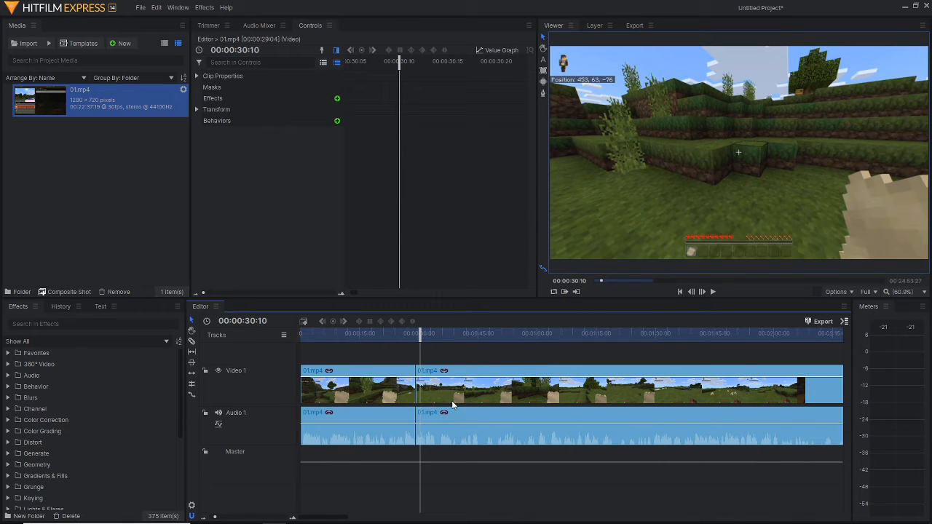
Scrub back to 00:00:00:00 and view the joined footage at 00:01:08:28
{"action": "left_click_drag", "start_coordinate": [396, 333], "coordinate": [301, 334]}
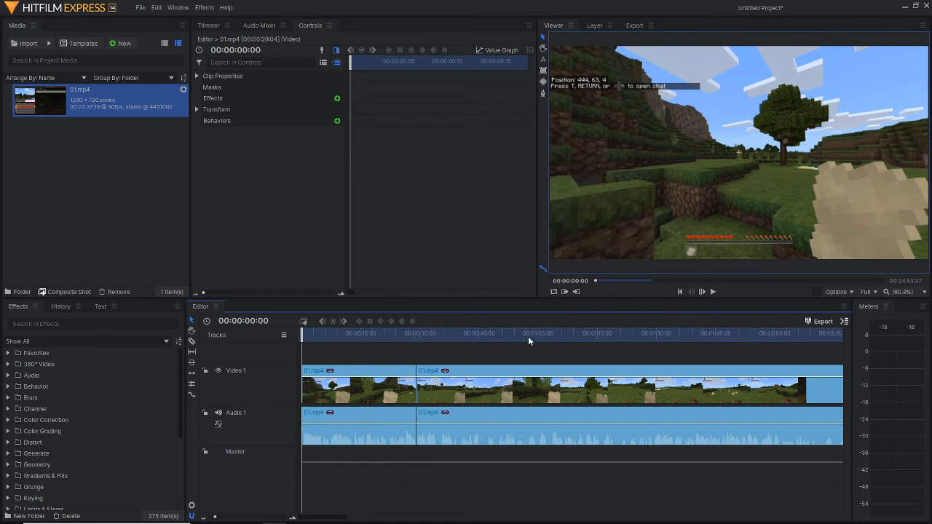
{"action": "left_click", "coordinate": [352, 333]}
{"action": "left_click", "coordinate": [573, 333]}
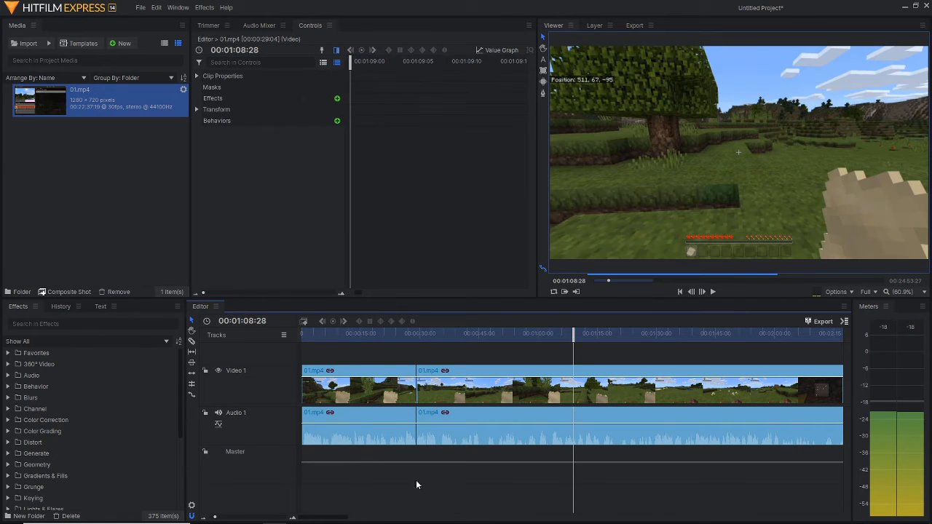
Try a work area that starts partway through the second segment and ends at 00:06:49:08
{"action": "left_click_drag", "start_coordinate": [339, 516], "coordinate": [416, 508]}
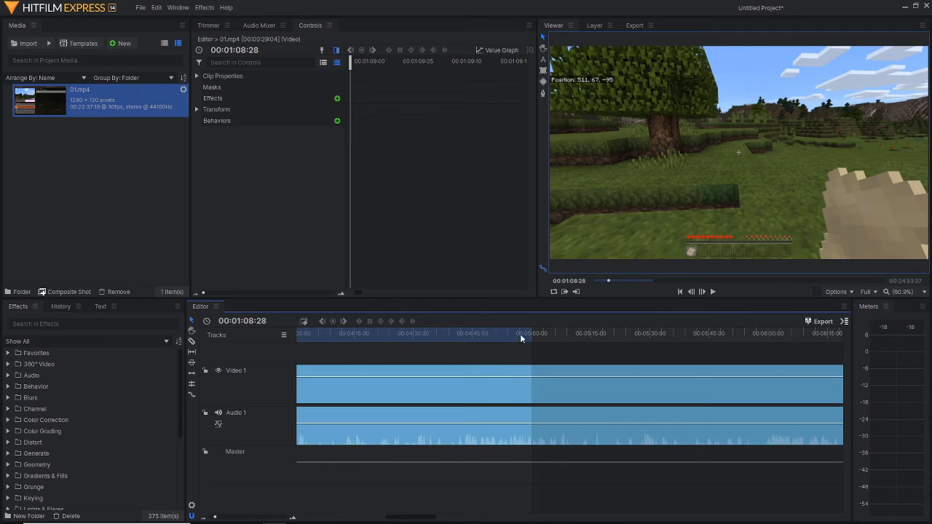
{"action": "left_click", "coordinate": [203, 518]}
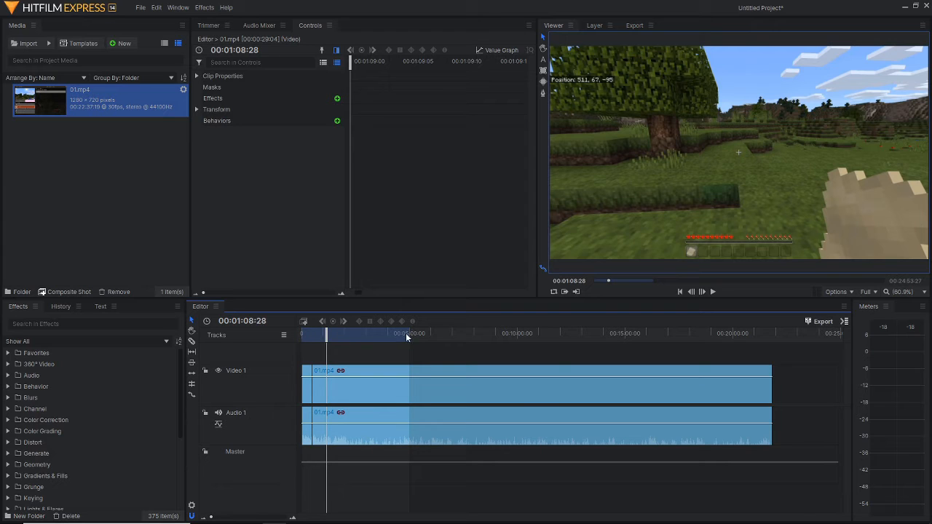
{"action": "left_click_drag", "start_coordinate": [414, 333], "coordinate": [342, 339]}
{"action": "left_click", "coordinate": [449, 345]}
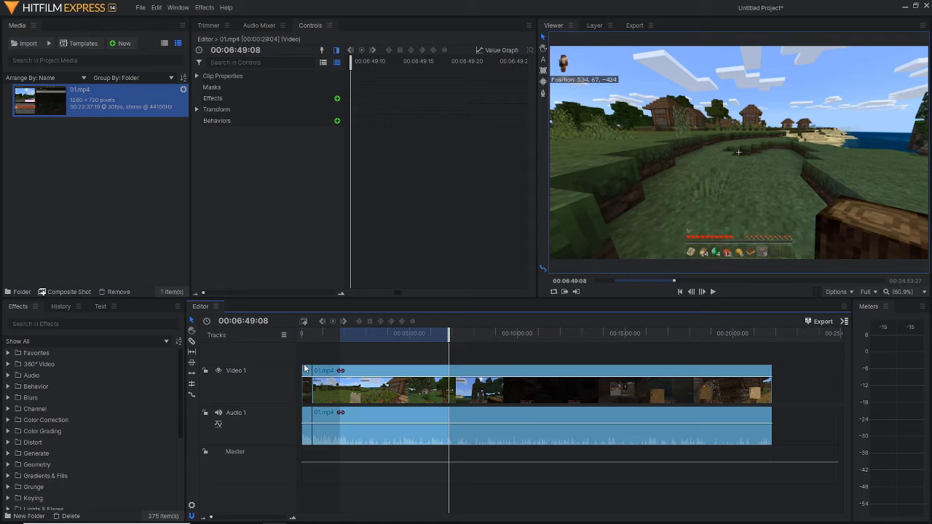
Set the work area's in point to 00:00:00:00 and its out point to the footage's end at 00:21:45:17
{"action": "left_click_drag", "start_coordinate": [306, 337], "coordinate": [285, 335]}
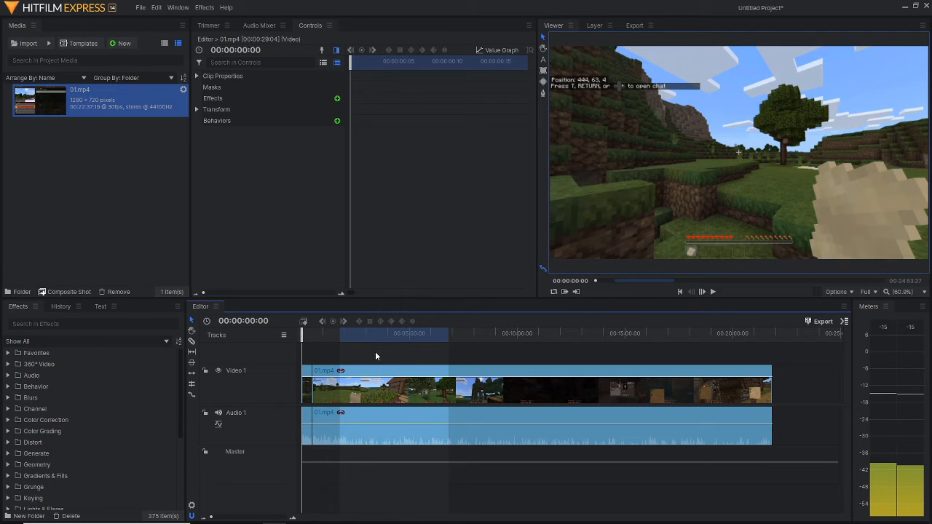
{"action": "key", "text": "i"}
{"action": "left_click_drag", "start_coordinate": [715, 335], "coordinate": [770, 335]}
{"action": "key", "text": "space"}
{"action": "key", "text": "space"}
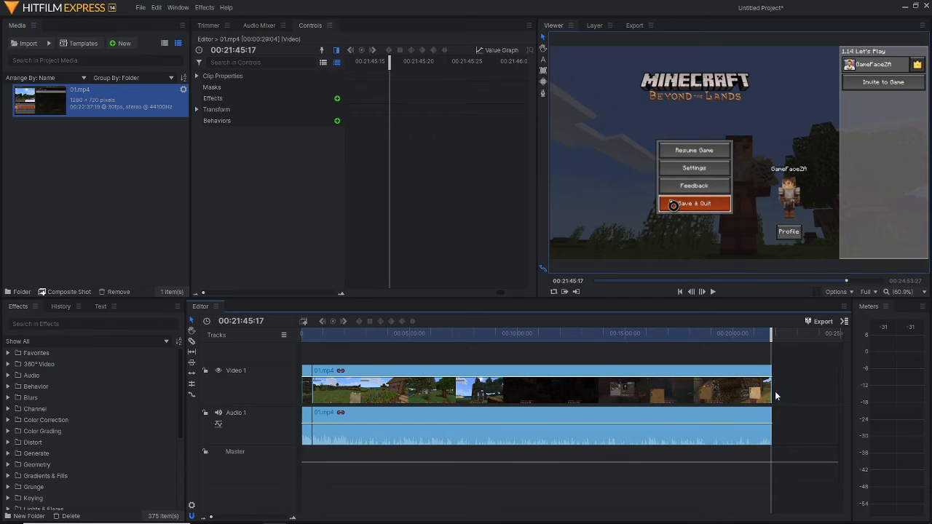
Trim the end of the second 01.mp4 segment back to about 00:01:44
{"action": "left_click_drag", "start_coordinate": [775, 390], "coordinate": [339, 390]}
{"action": "left_click", "coordinate": [328, 337]}
{"action": "scroll", "coordinate": [324, 357], "scroll_direction": "up", "scroll_amount": 5}
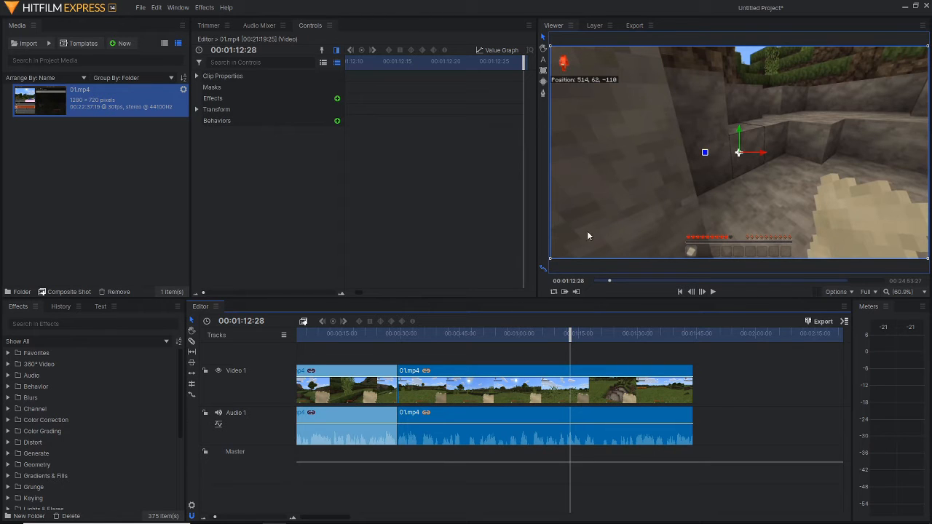
{"action": "left_click", "coordinate": [637, 362]}
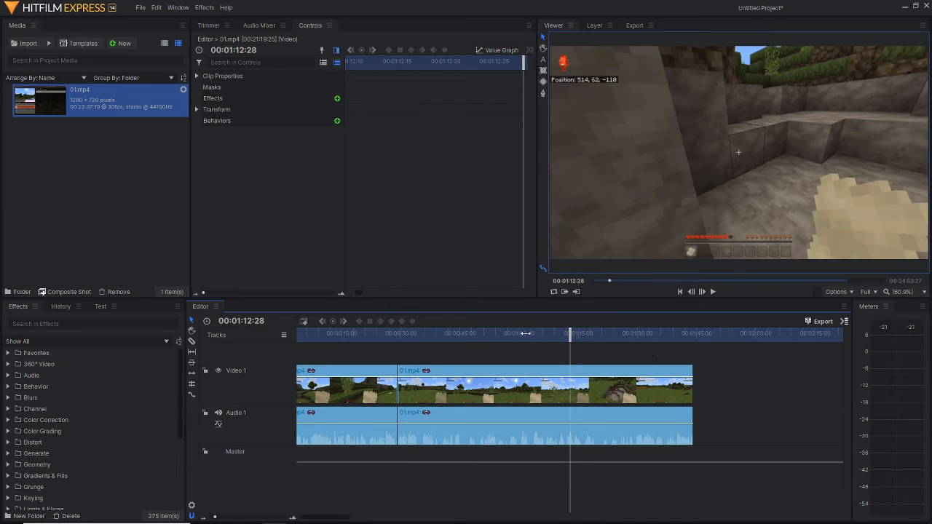
Scrub through the shortened second segment and play past its end to 00:01:44:22
{"action": "left_click_drag", "start_coordinate": [526, 332], "coordinate": [581, 333]}
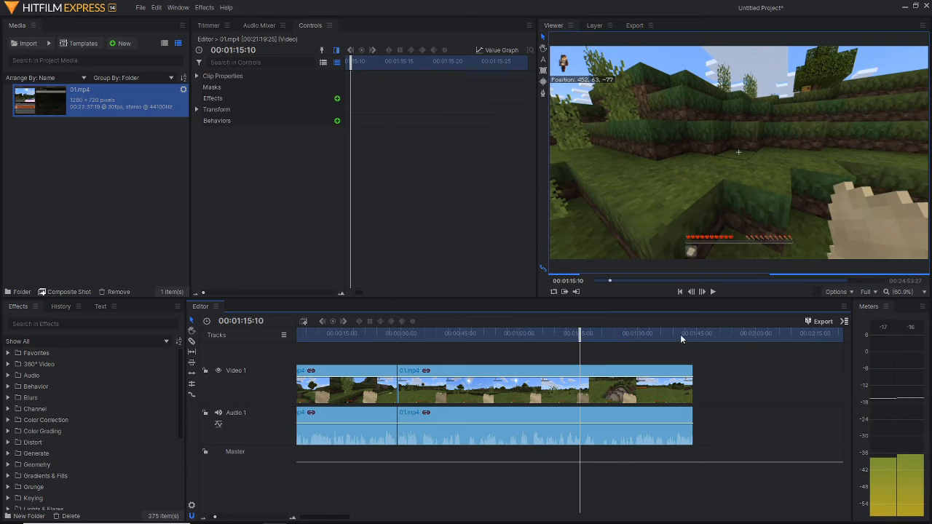
{"action": "left_click_drag", "start_coordinate": [681, 337], "coordinate": [692, 337]}
{"action": "key", "text": "space"}
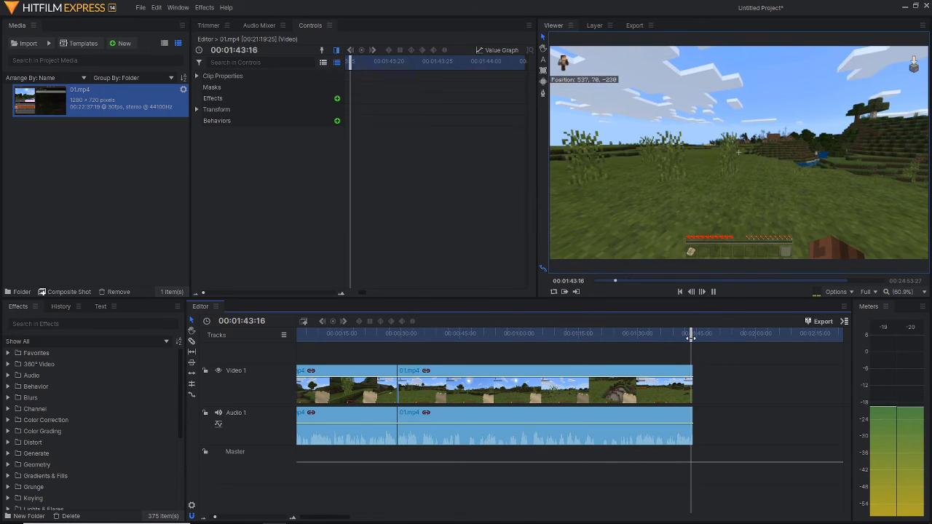
{"action": "key", "text": "space"}
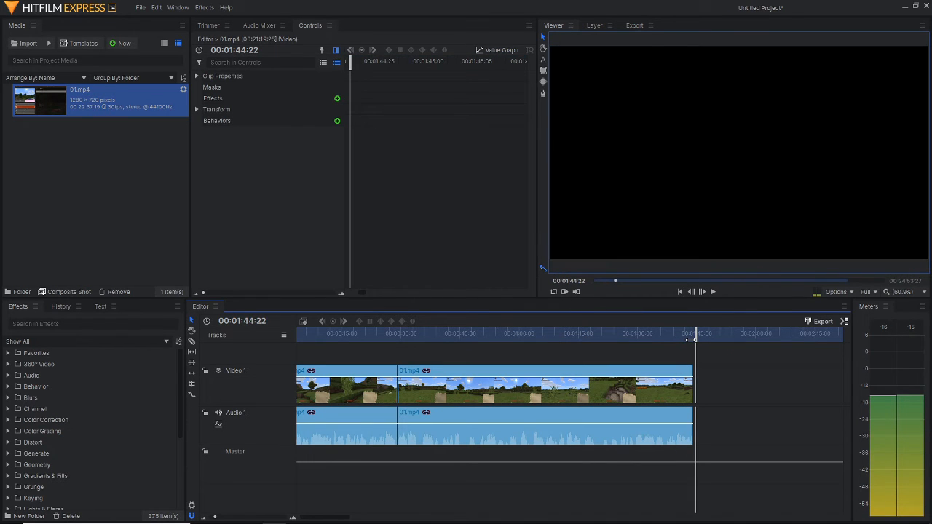
Add a Cross Dissolve to the video end of the second 01.mp4 segment and play it back
{"action": "left_click", "coordinate": [7, 354]}
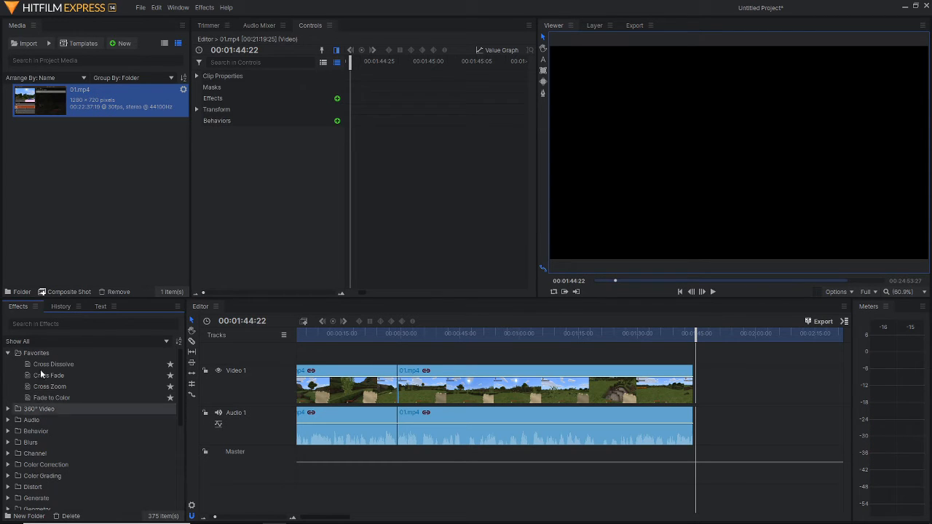
{"action": "left_click", "coordinate": [12, 324]}
{"action": "left_click_drag", "start_coordinate": [45, 365], "coordinate": [691, 375]}
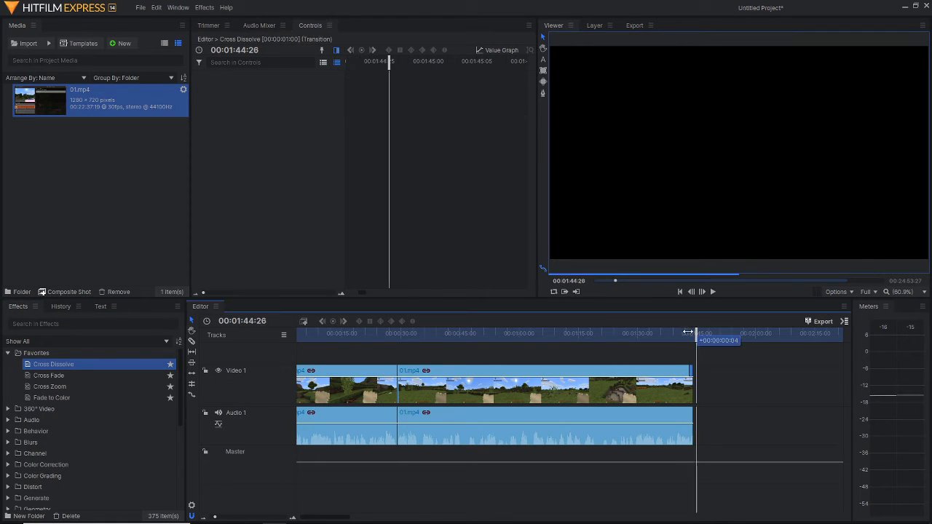
{"action": "left_click", "coordinate": [688, 333]}
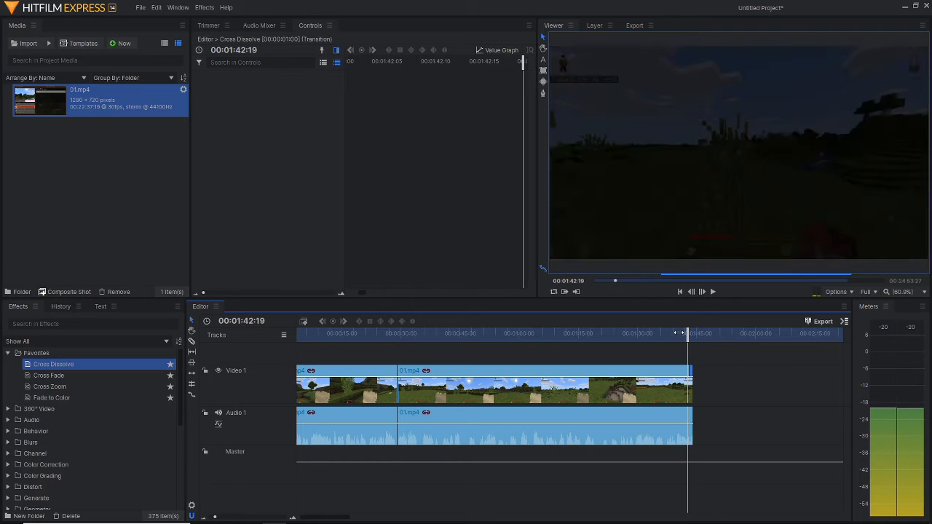
{"action": "key", "text": "space"}
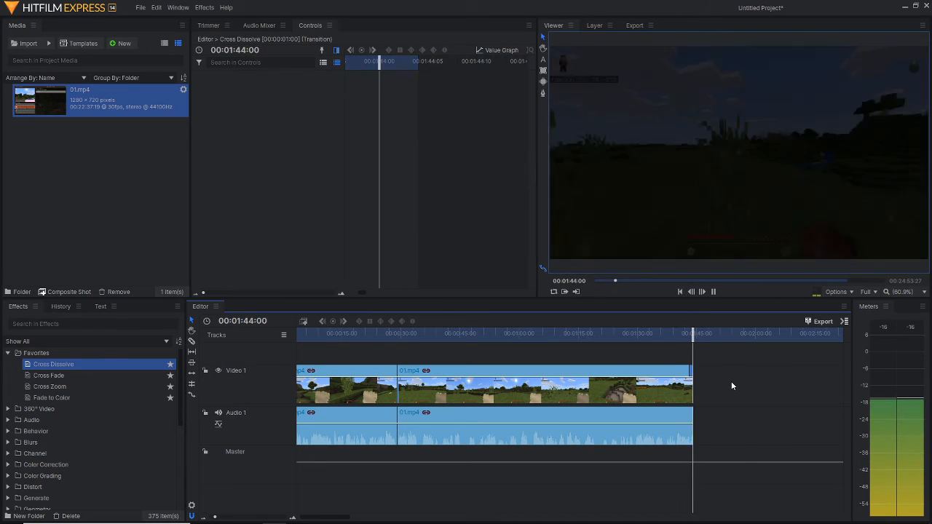
Add a Cross Fade to the audio end of the second 01.mp4 segment and play it back
{"action": "left_click_drag", "start_coordinate": [56, 376], "coordinate": [690, 415]}
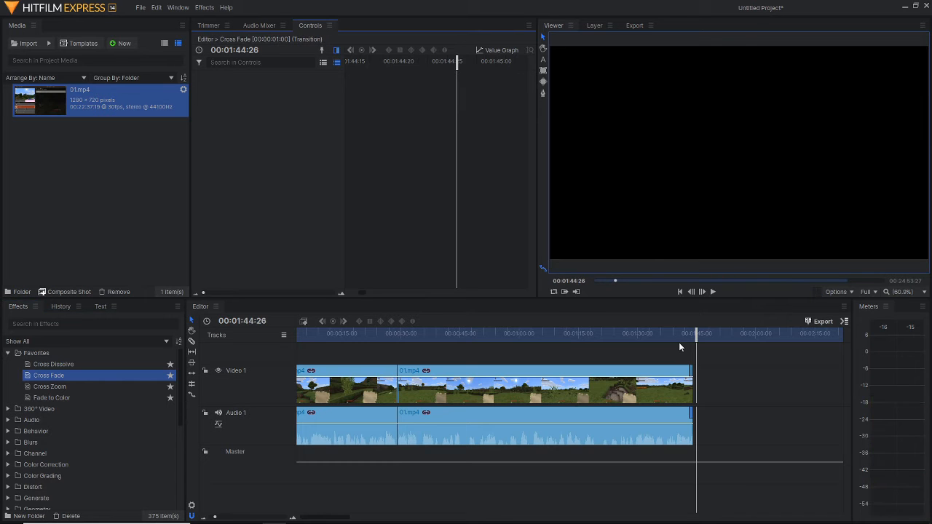
{"action": "left_click", "coordinate": [685, 334]}
{"action": "key", "text": "space"}
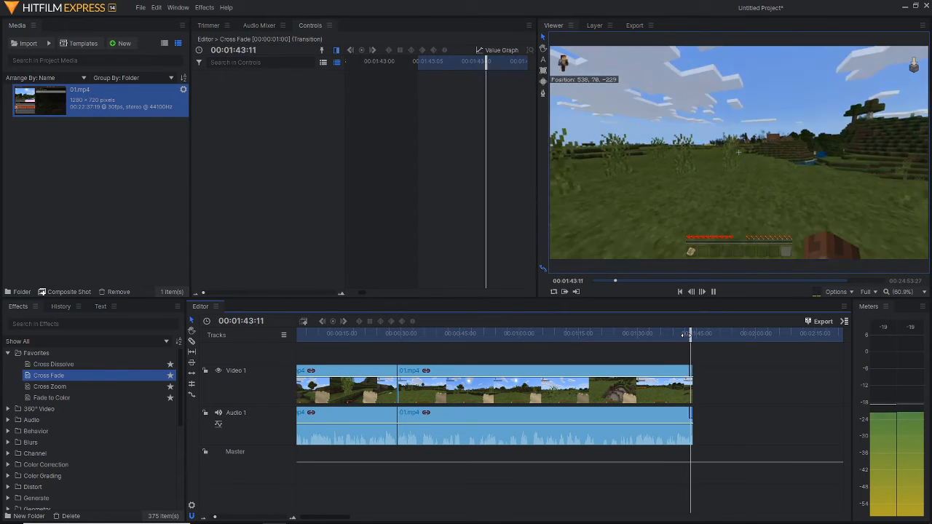
Add a Cross Dissolve to the first segment's video start and a Cross Fade to its audio start, and play the opening
{"action": "left_click_drag", "start_coordinate": [682, 335], "coordinate": [281, 334]}
{"action": "left_click_drag", "start_coordinate": [53, 364], "coordinate": [321, 379]}
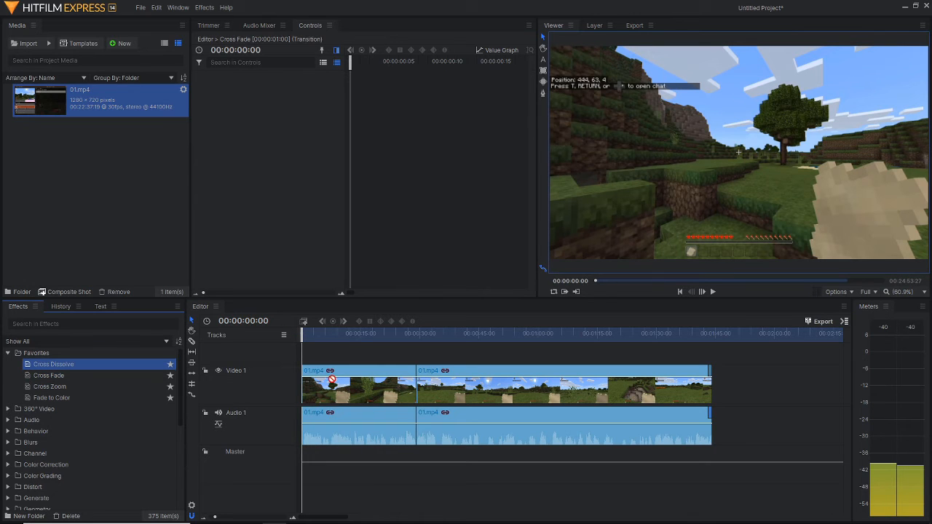
{"action": "left_click", "coordinate": [102, 375]}
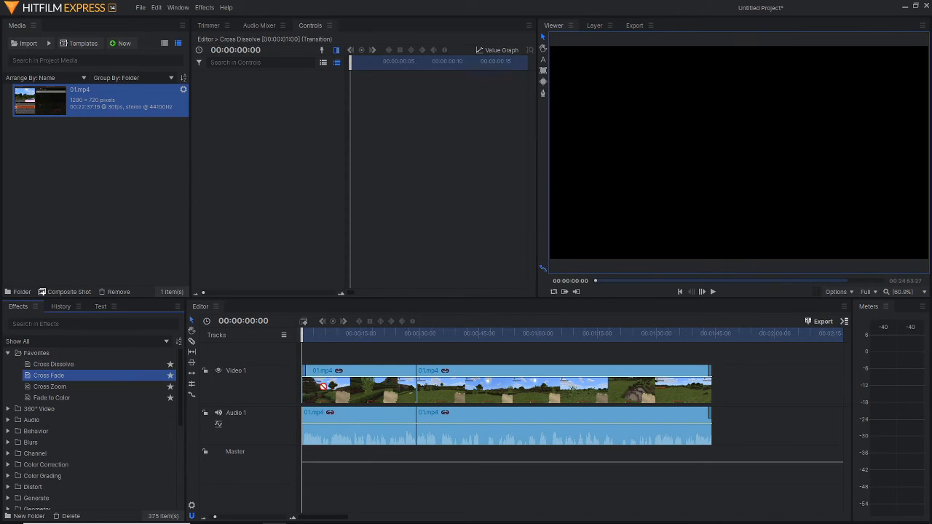
{"action": "left_click_drag", "start_coordinate": [303, 414], "coordinate": [304, 414]}
{"action": "key", "text": "space"}
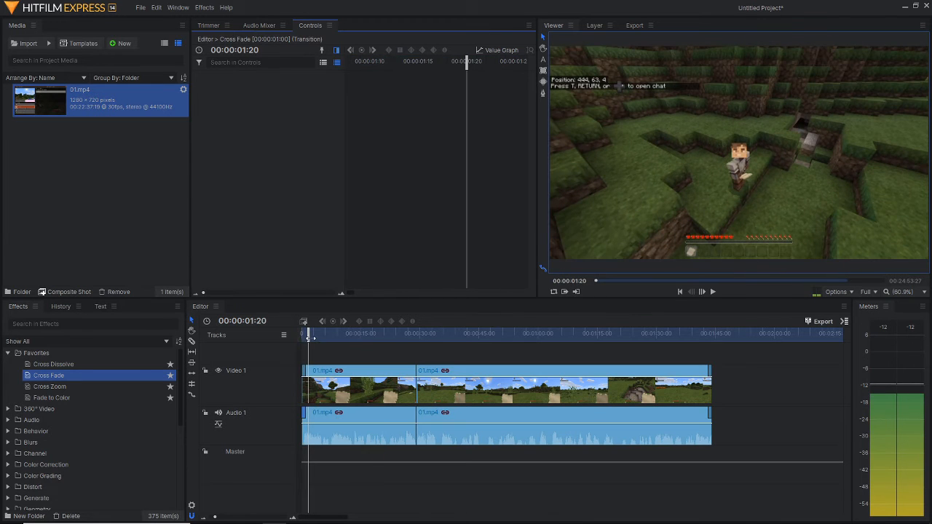
{"action": "left_click", "coordinate": [304, 340]}
{"action": "key", "text": "space"}
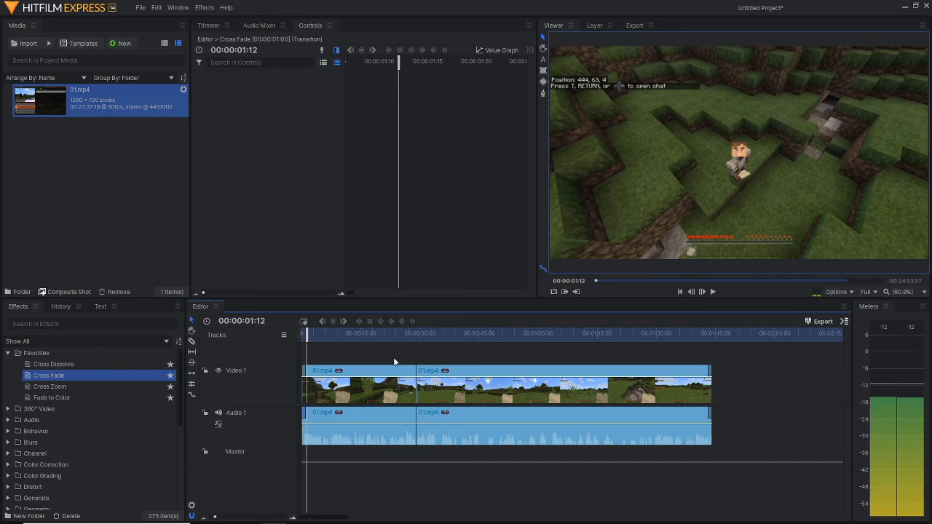
Add a Cross Dissolve at the video cut between the two 01.mp4 segments and play through the transition
{"action": "left_click", "coordinate": [411, 332]}
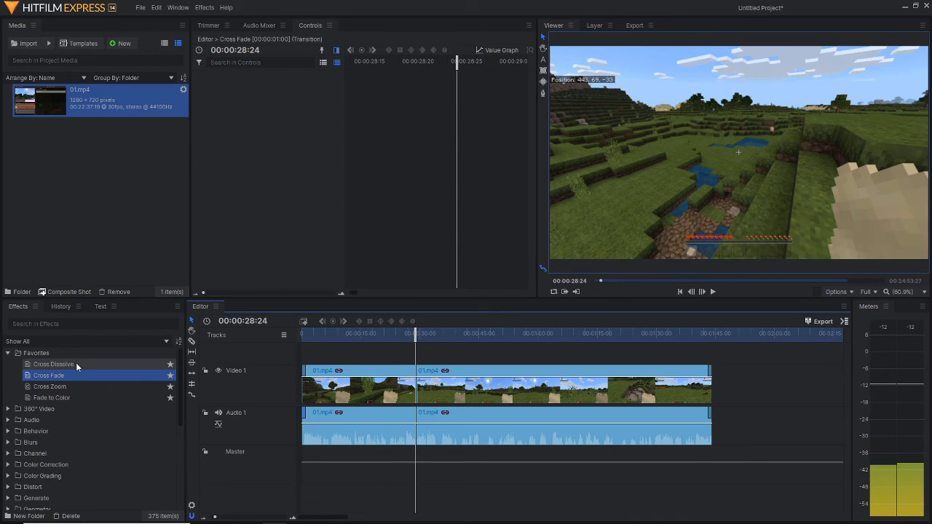
{"action": "left_click_drag", "start_coordinate": [76, 365], "coordinate": [420, 385]}
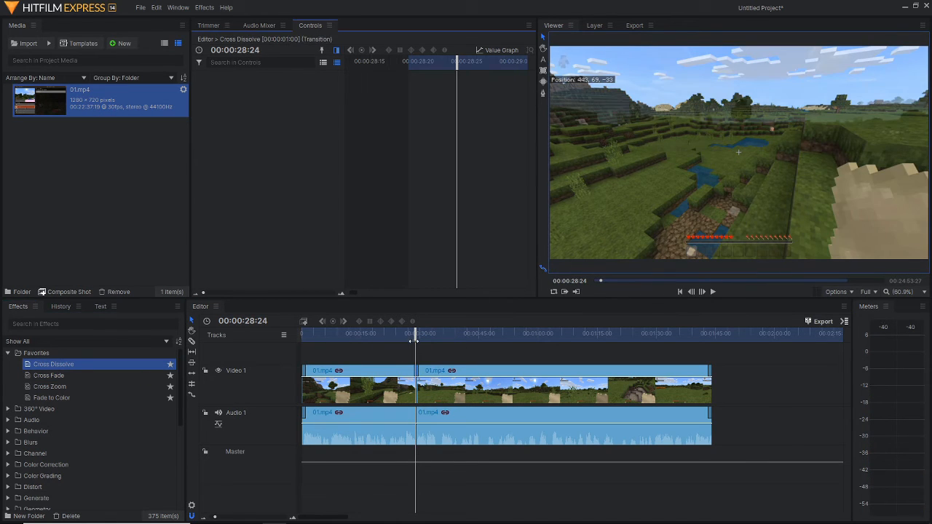
{"action": "left_click_drag", "start_coordinate": [415, 337], "coordinate": [412, 335]}
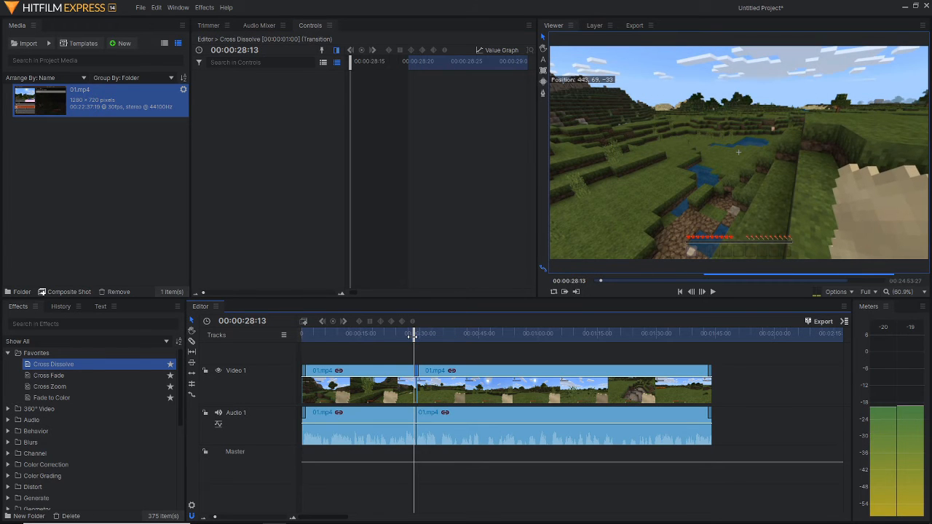
{"action": "key", "text": "space"}
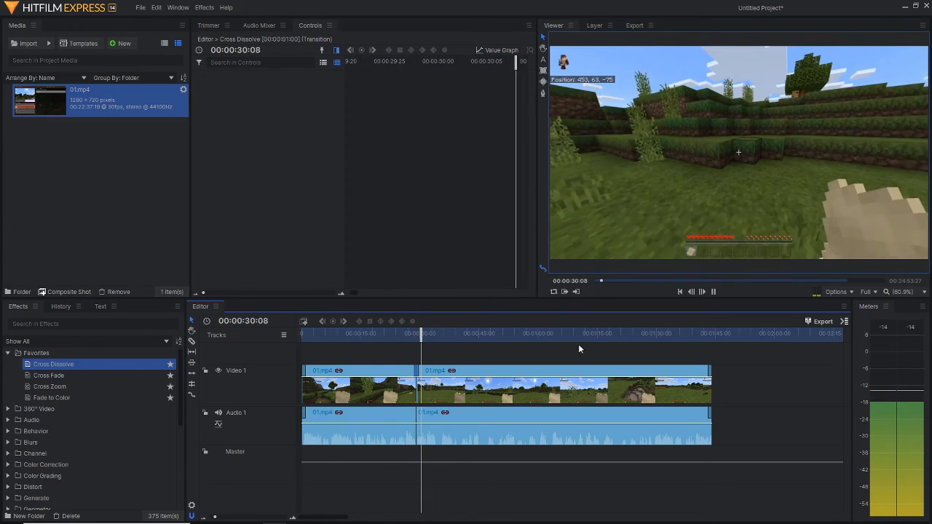
{"action": "key", "text": "space"}
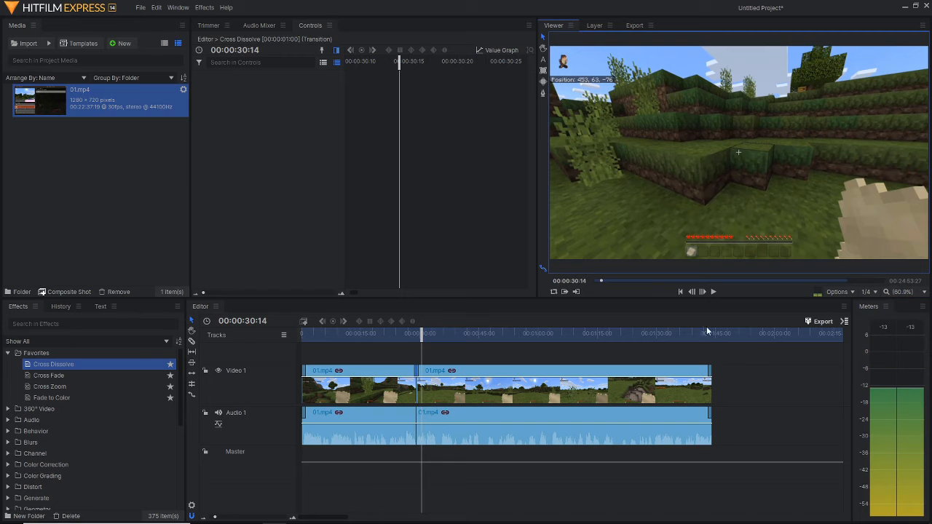
{"action": "left_click_drag", "start_coordinate": [421, 333], "coordinate": [409, 333]}
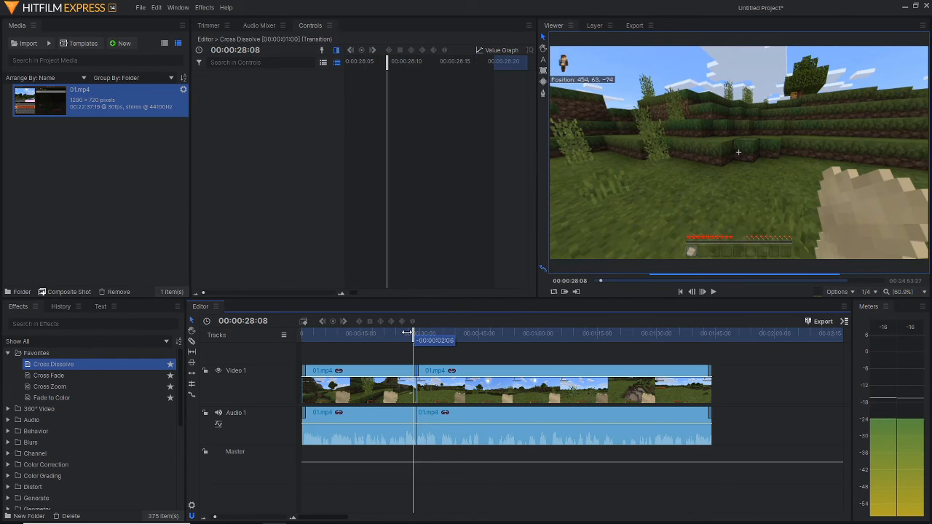
{"action": "key", "text": "space"}
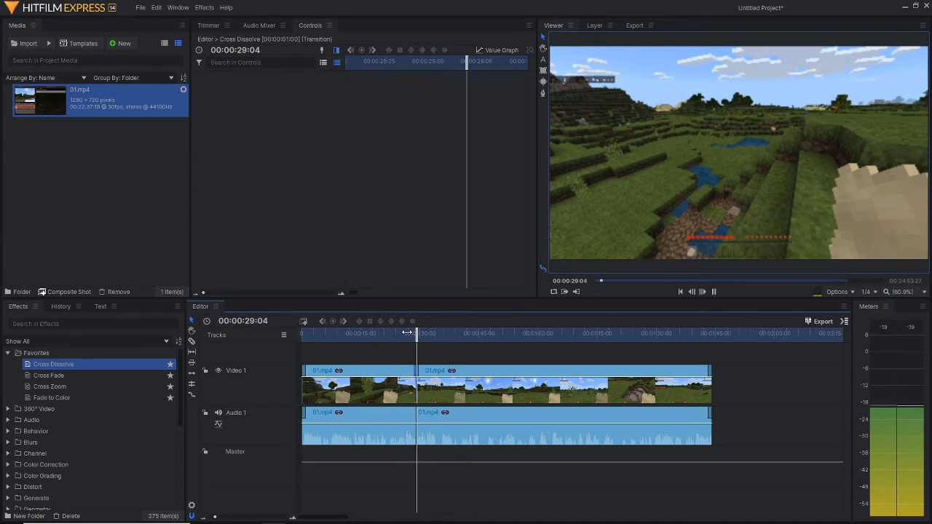
Set the work area's out point at the end of the second segment, at 00:01:44:02
{"action": "left_click_drag", "start_coordinate": [422, 333], "coordinate": [423, 333]}
{"action": "left_click_drag", "start_coordinate": [694, 334], "coordinate": [704, 334]}
{"action": "key", "text": "space"}
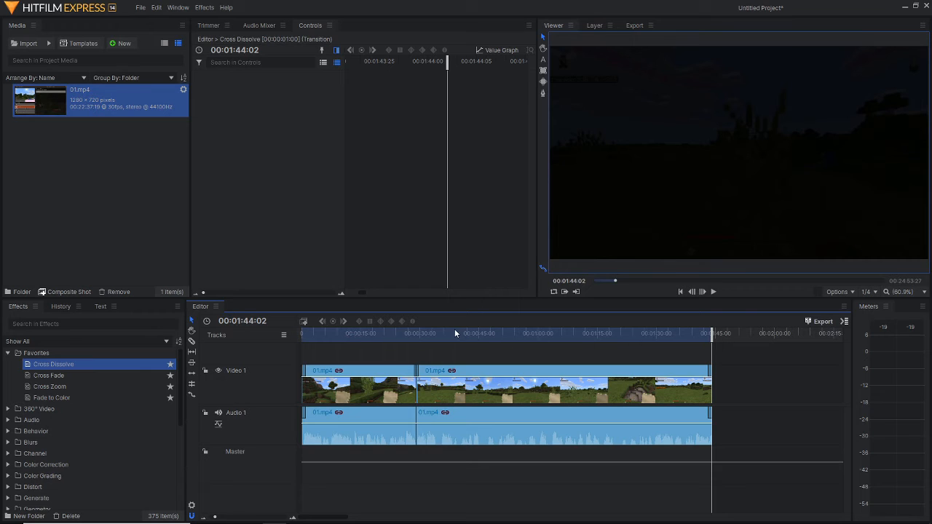
Check where the work area ends against the closing transitions and move the playhead to 00:01:42:29
{"action": "left_click", "coordinate": [844, 321]}
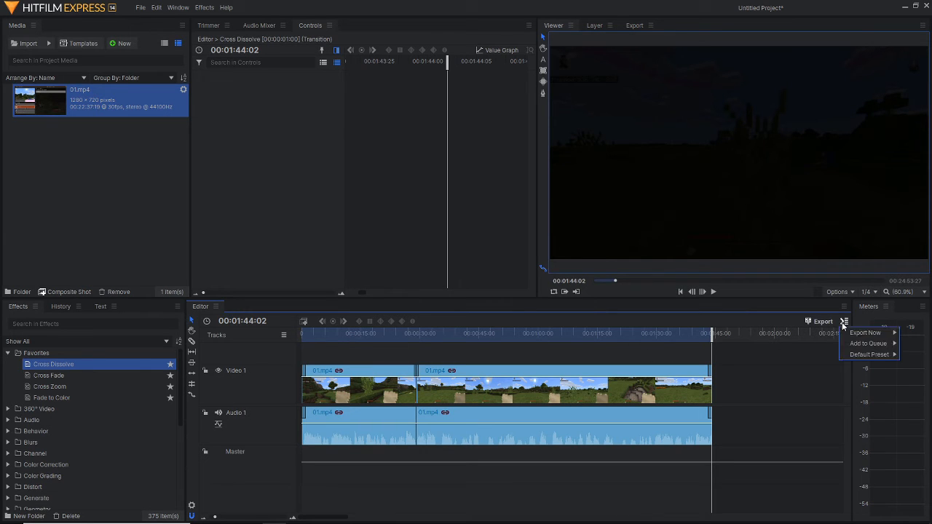
{"action": "mouse_move", "coordinate": [856, 338]}
{"action": "left_click", "coordinate": [294, 520]}
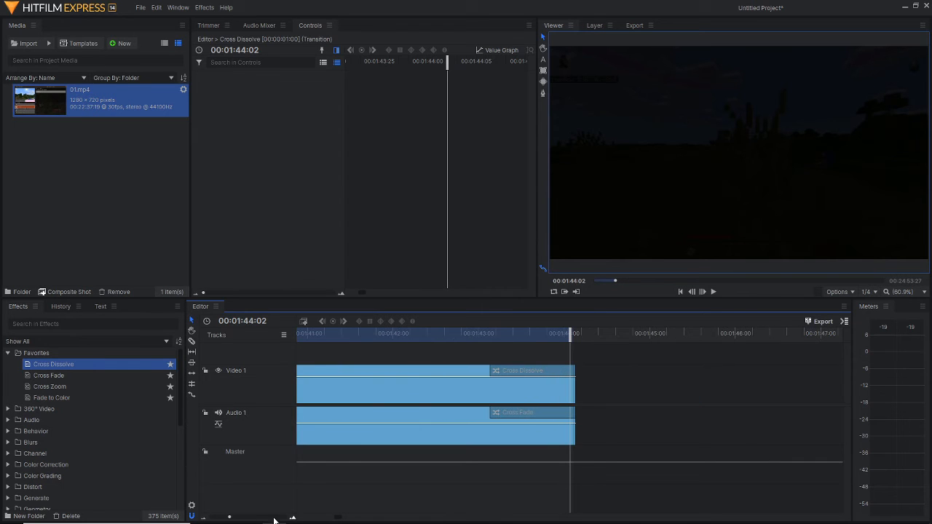
{"action": "left_click", "coordinate": [215, 519]}
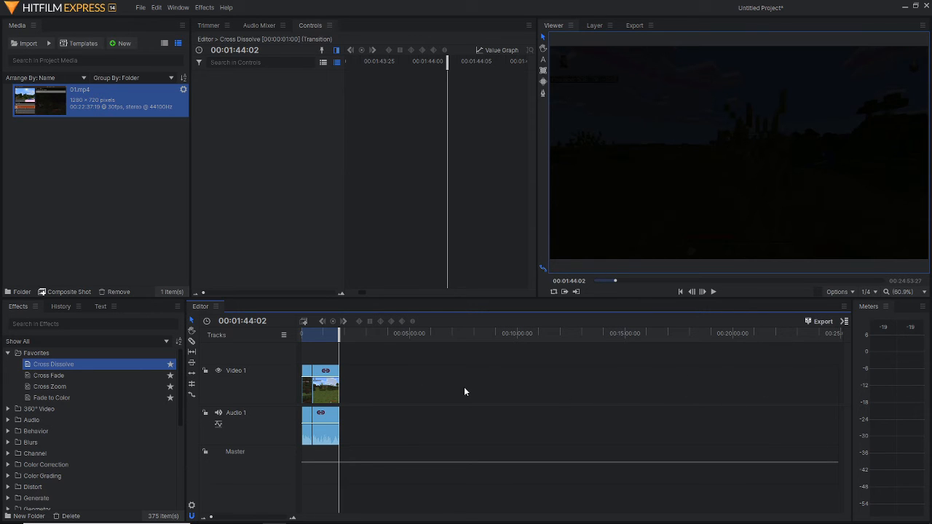
{"action": "left_click", "coordinate": [291, 518]}
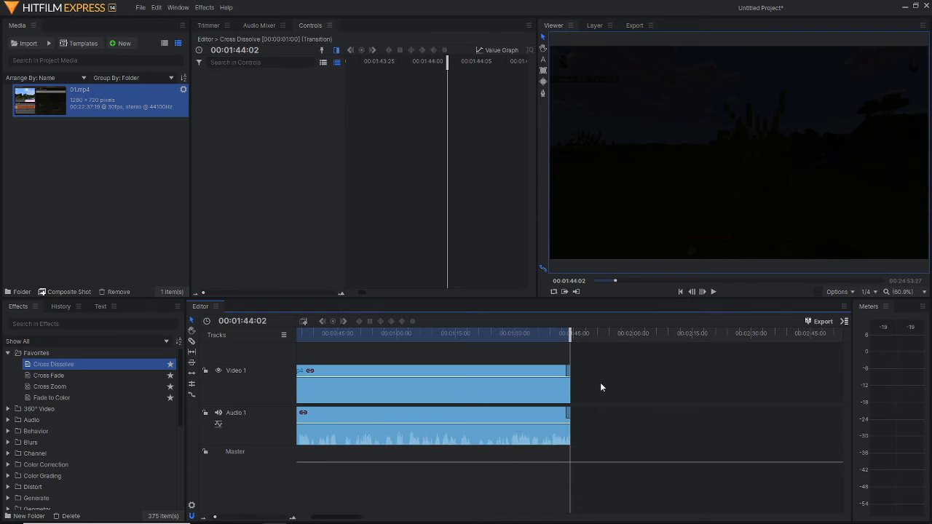
{"action": "left_click_drag", "start_coordinate": [575, 334], "coordinate": [566, 334]}
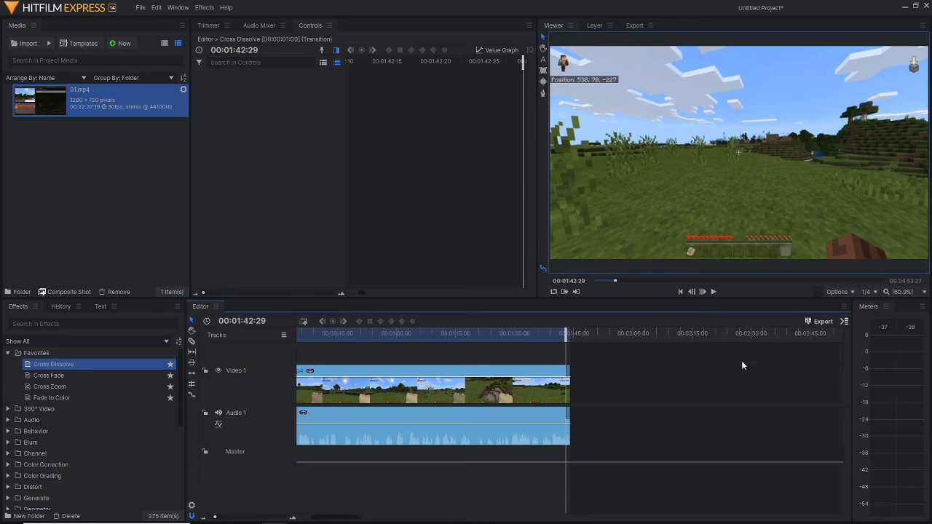
Add the edited timeline to the export queue
{"action": "left_click", "coordinate": [844, 321]}
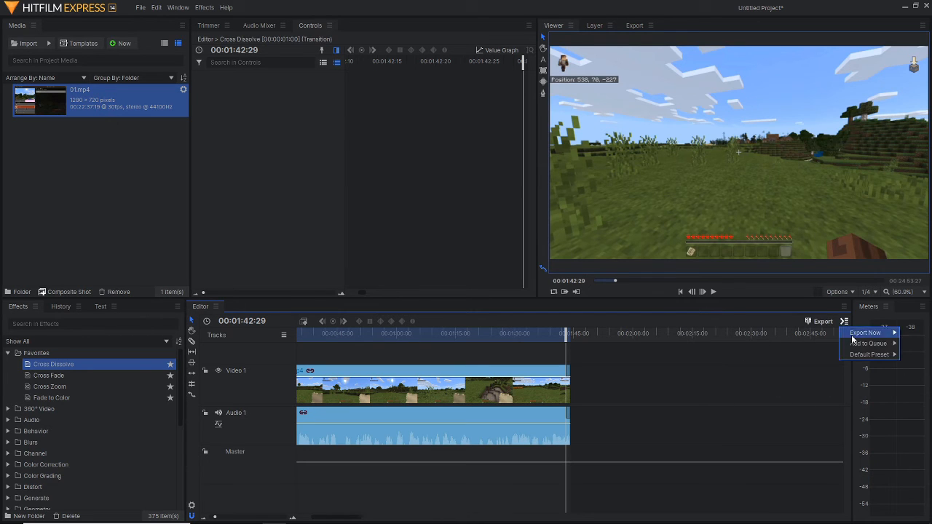
{"action": "mouse_move", "coordinate": [855, 343]}
{"action": "left_click", "coordinate": [818, 344]}
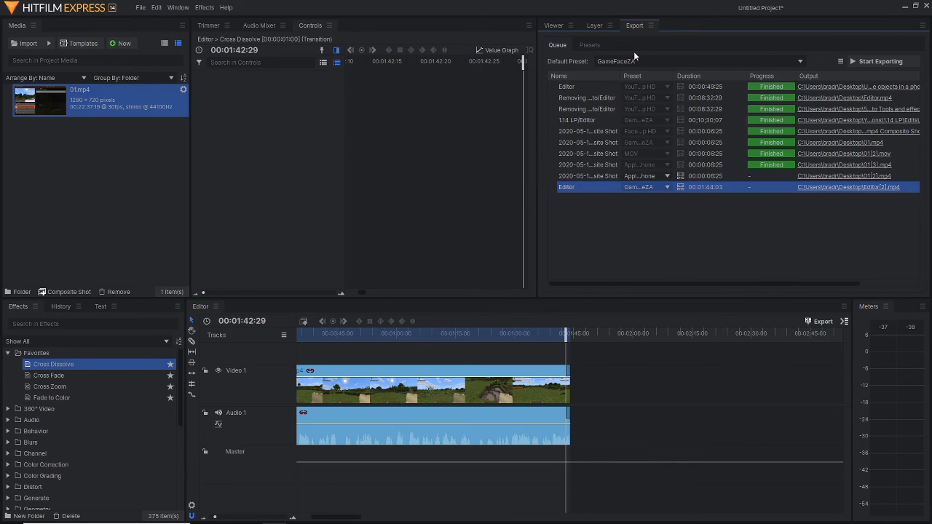
{"action": "left_click", "coordinate": [686, 252]}
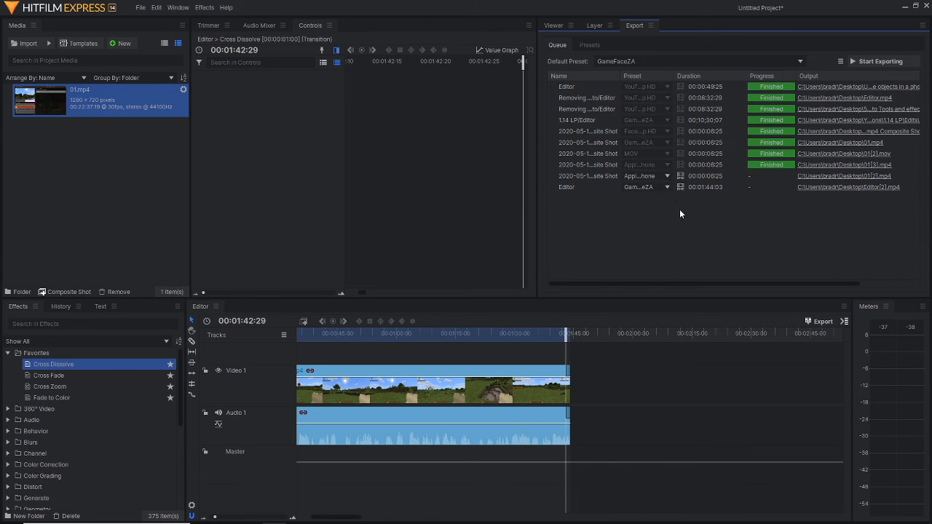
Review the export presets and the options for the GameFaceZA user preset, and return to the export queue
{"action": "left_click", "coordinate": [587, 44]}
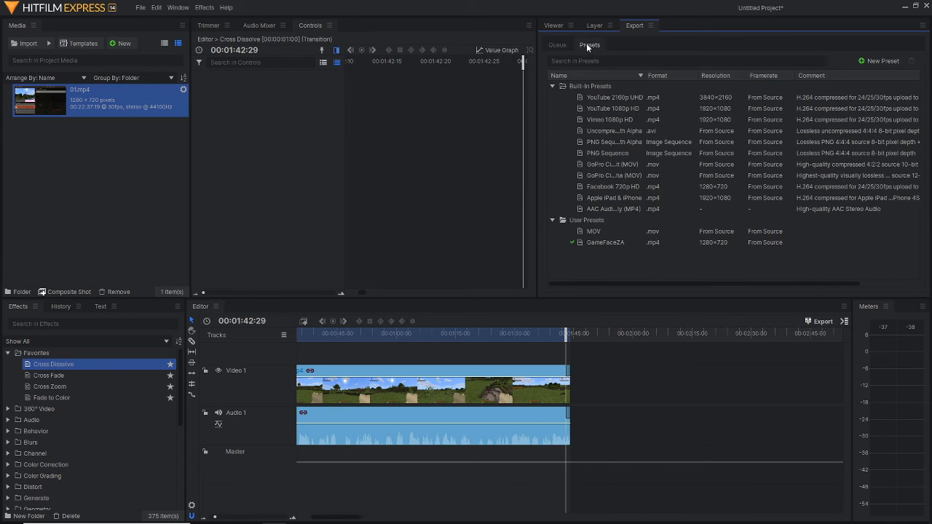
{"action": "left_click", "coordinate": [610, 242]}
{"action": "right_click", "coordinate": [610, 242]}
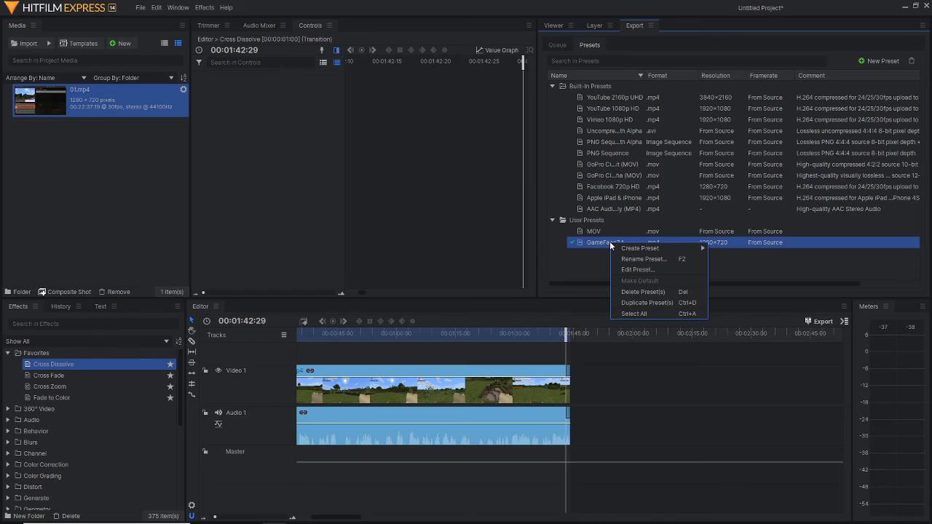
{"action": "mouse_move", "coordinate": [619, 249]}
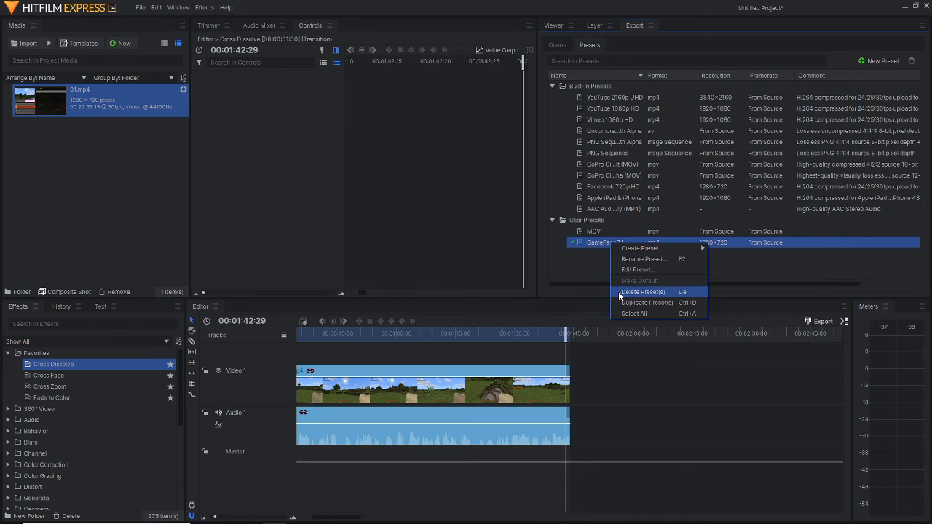
{"action": "left_click", "coordinate": [604, 262]}
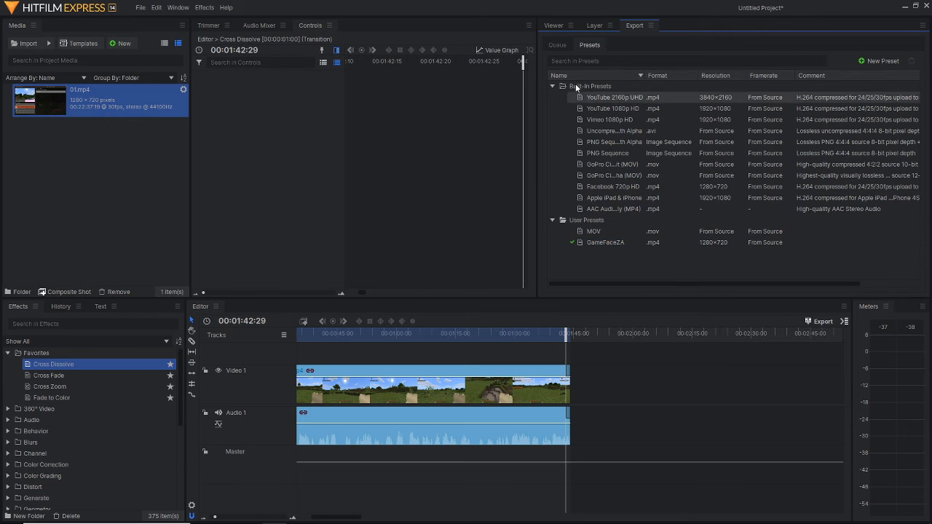
{"action": "left_click", "coordinate": [560, 48]}
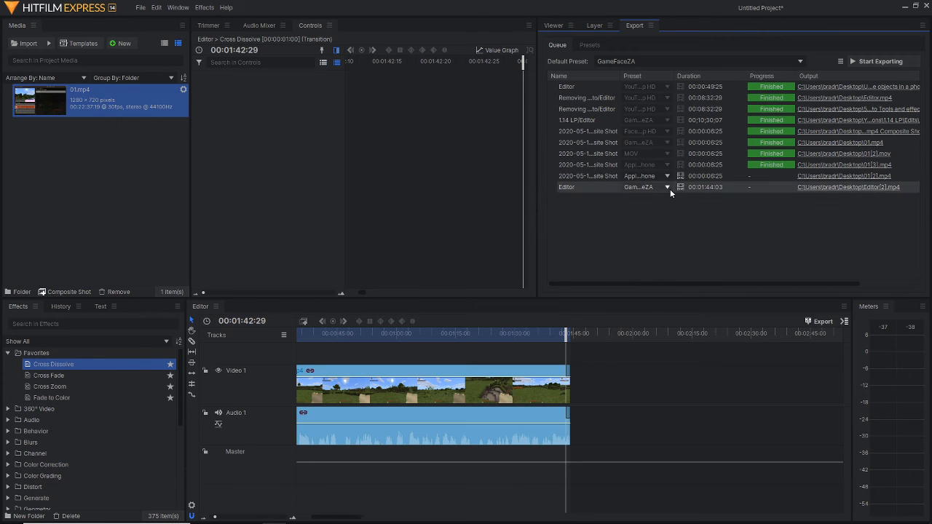
Set the preset of the queued Editor[2].mp4 export to Facebook 720p HD
{"action": "left_click", "coordinate": [668, 187]}
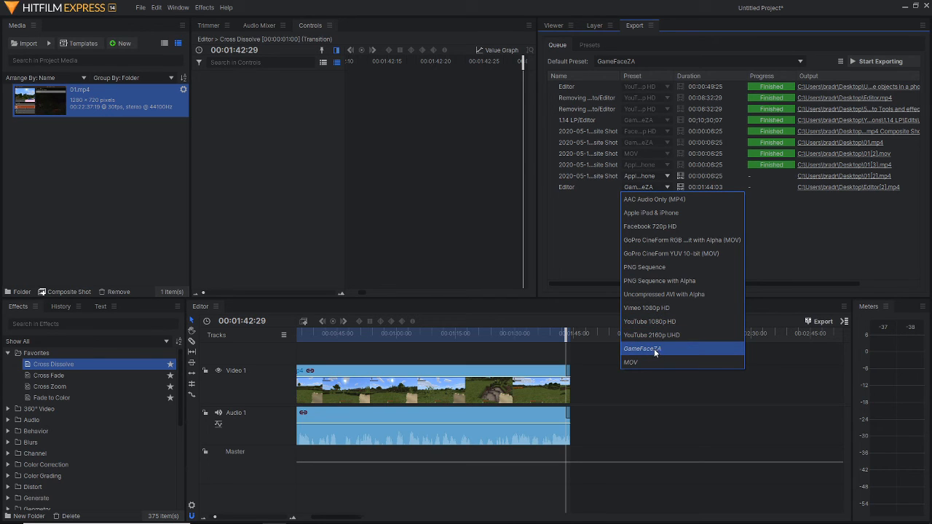
{"action": "left_click", "coordinate": [595, 234]}
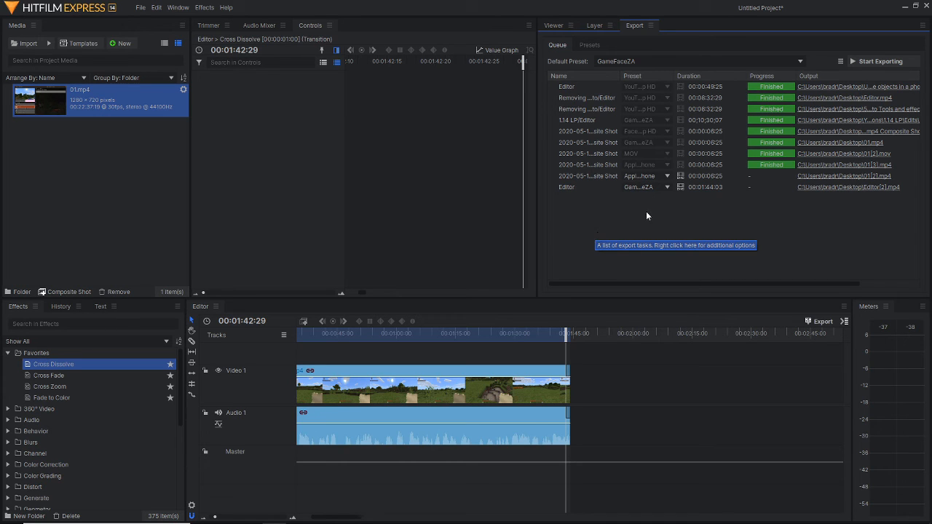
{"action": "left_click", "coordinate": [667, 187]}
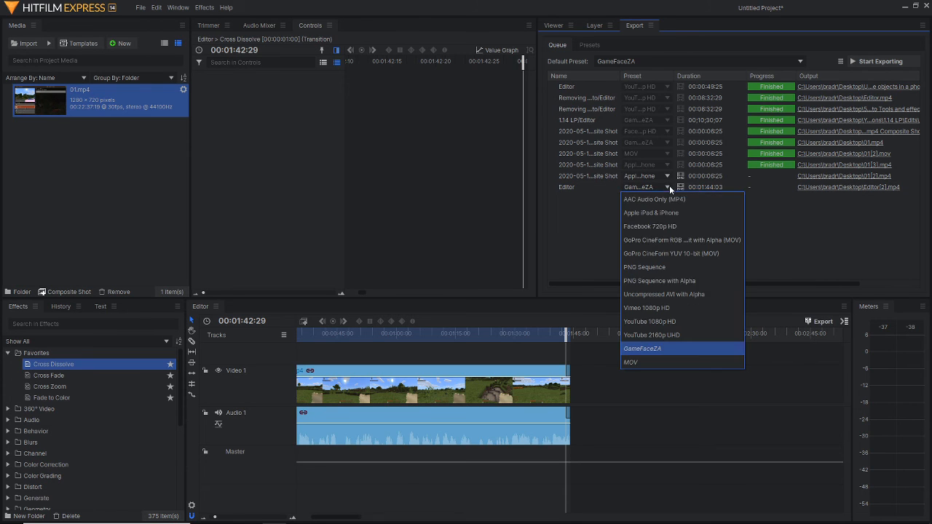
{"action": "left_click", "coordinate": [670, 231]}
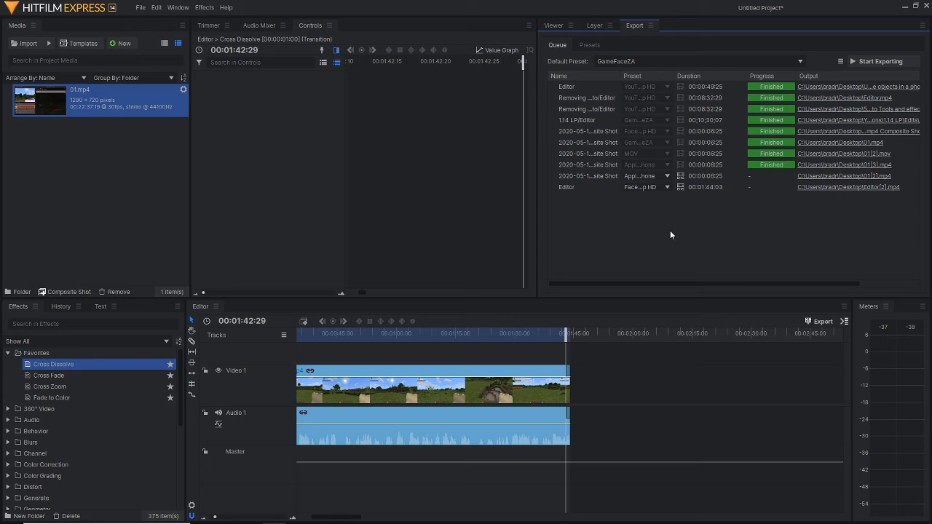
Set the preset of the queued Editor[2].mp4 export to GameFaceZA
{"action": "left_click", "coordinate": [669, 188]}
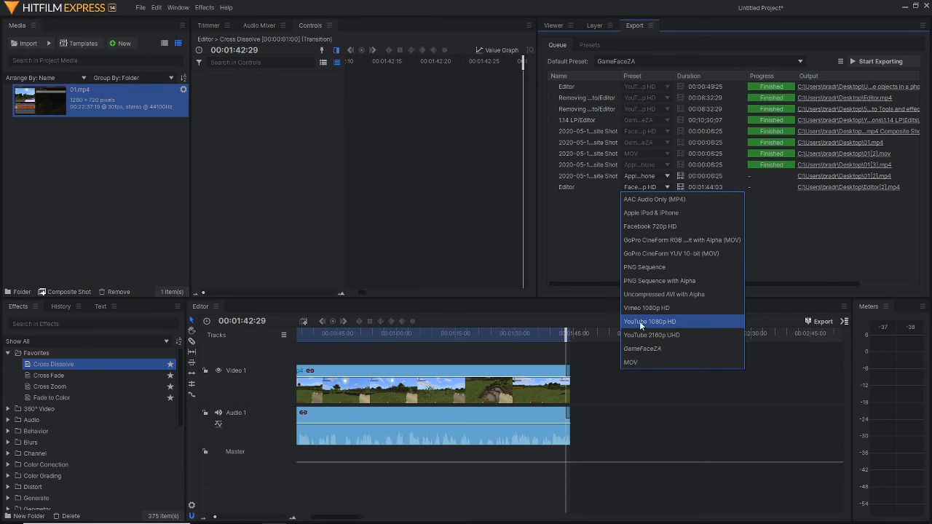
{"action": "left_click", "coordinate": [585, 235]}
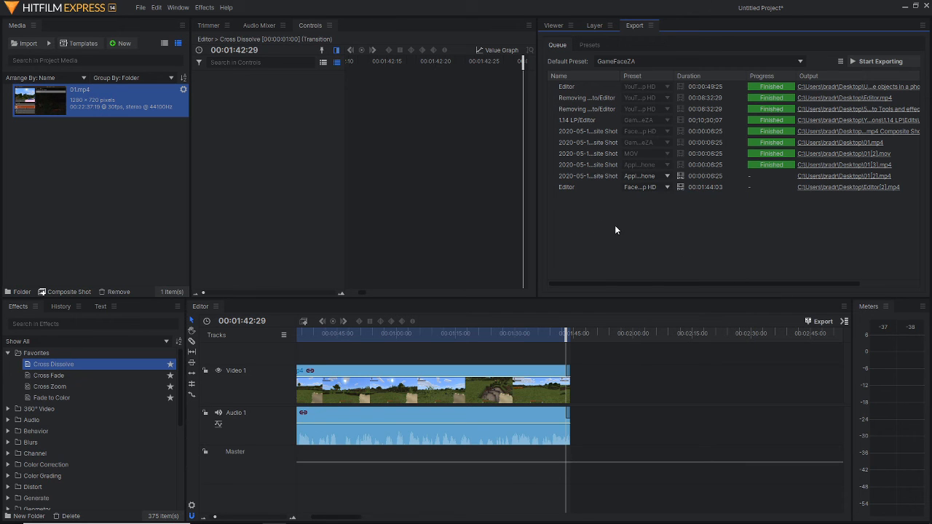
{"action": "left_click", "coordinate": [668, 187]}
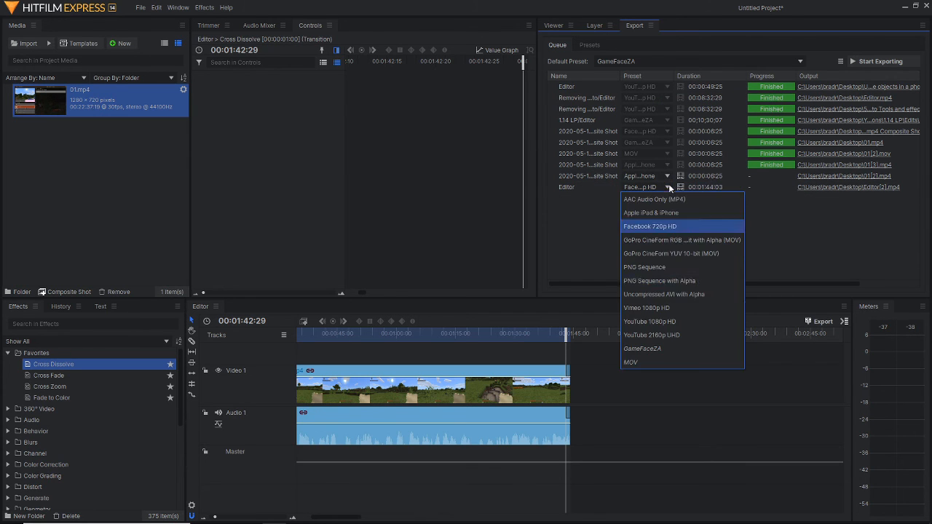
{"action": "left_click", "coordinate": [671, 348]}
Open the properties of the GameFaceZA user preset and examine its video and audio export settings
{"action": "left_click", "coordinate": [590, 45]}
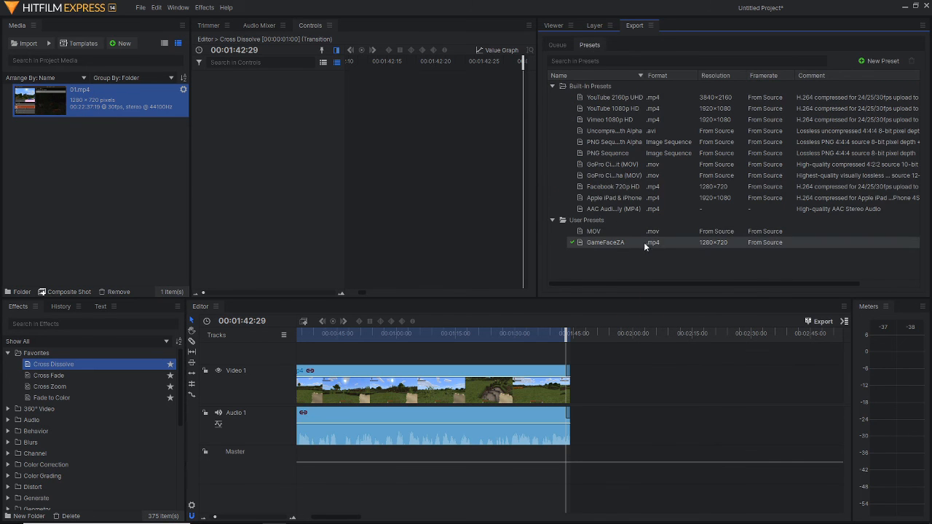
{"action": "left_click", "coordinate": [623, 240]}
{"action": "right_click", "coordinate": [623, 240]}
{"action": "left_click", "coordinate": [674, 269]}
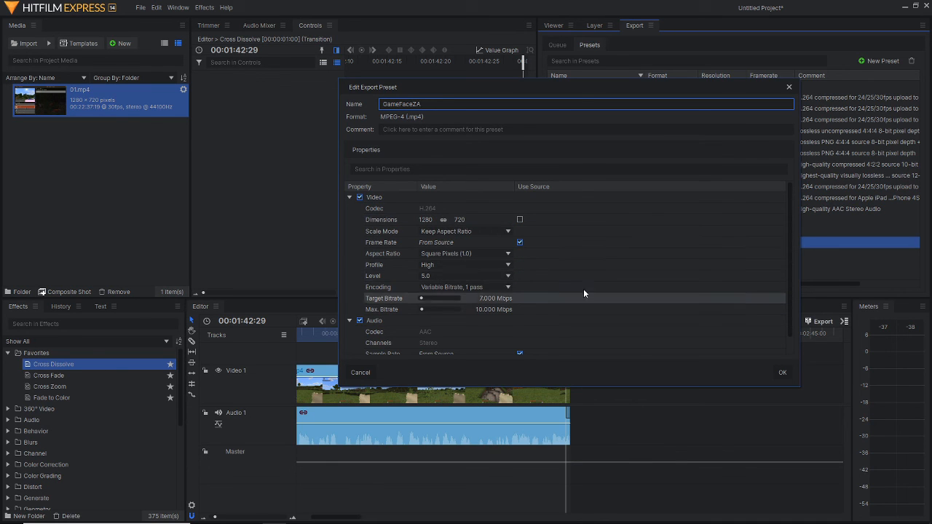
{"action": "scroll", "coordinate": [597, 285], "scroll_direction": "down", "scroll_amount": 1}
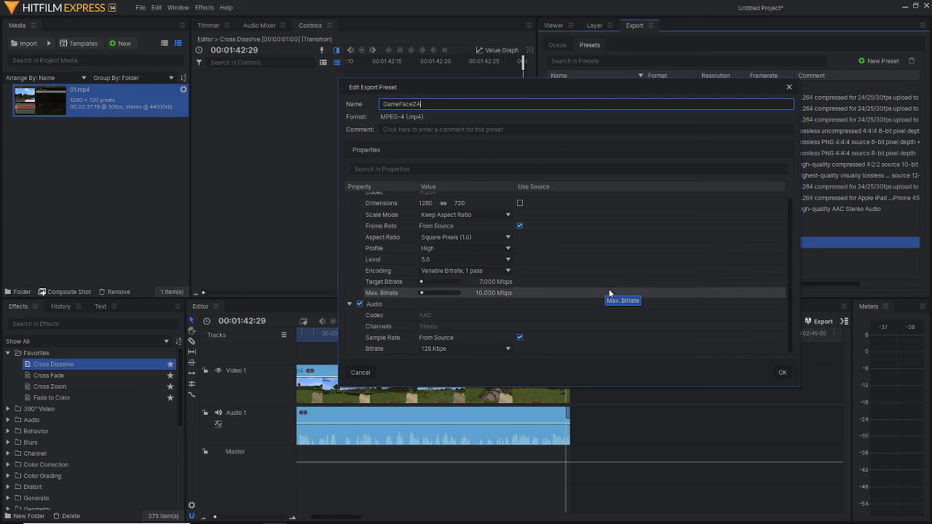
{"action": "scroll", "coordinate": [609, 289], "scroll_direction": "up", "scroll_amount": 1}
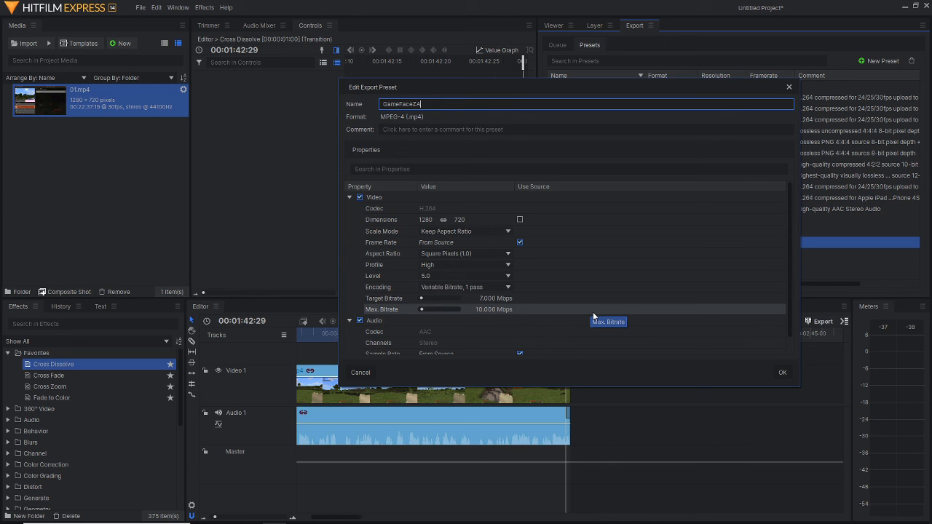
{"action": "scroll", "coordinate": [571, 315], "scroll_direction": "down", "scroll_amount": 1}
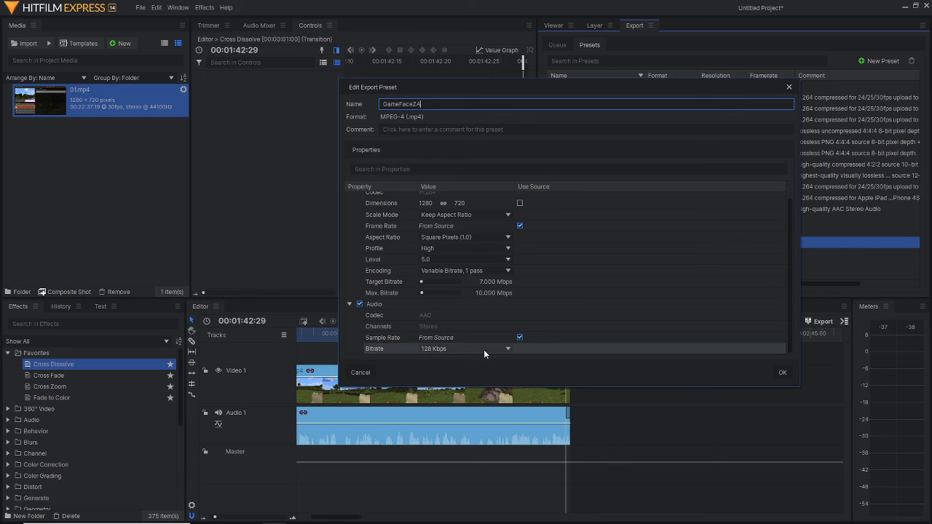
Check the preset's audio bitrate choices, keep 128 Kbps, close the preset without saving and return to the export queue
{"action": "left_click", "coordinate": [508, 350]}
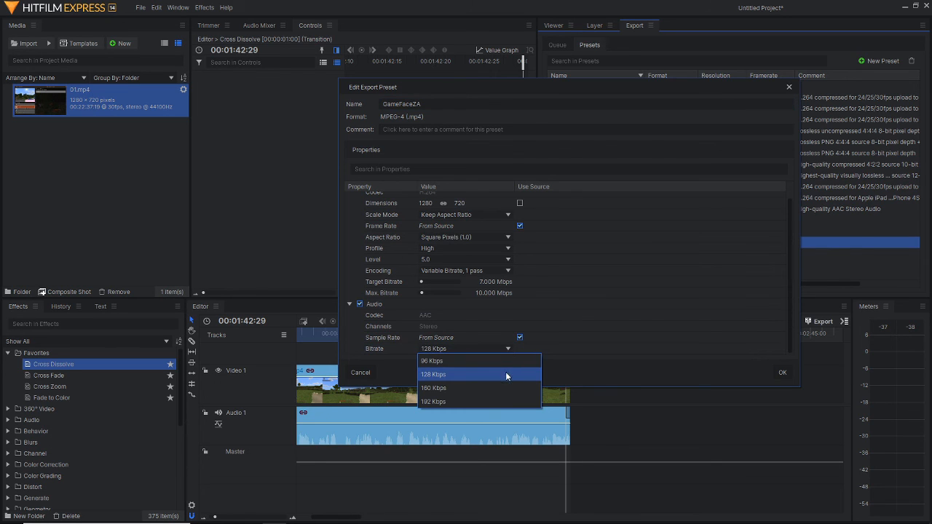
{"action": "left_click", "coordinate": [452, 374]}
{"action": "left_click", "coordinate": [575, 337]}
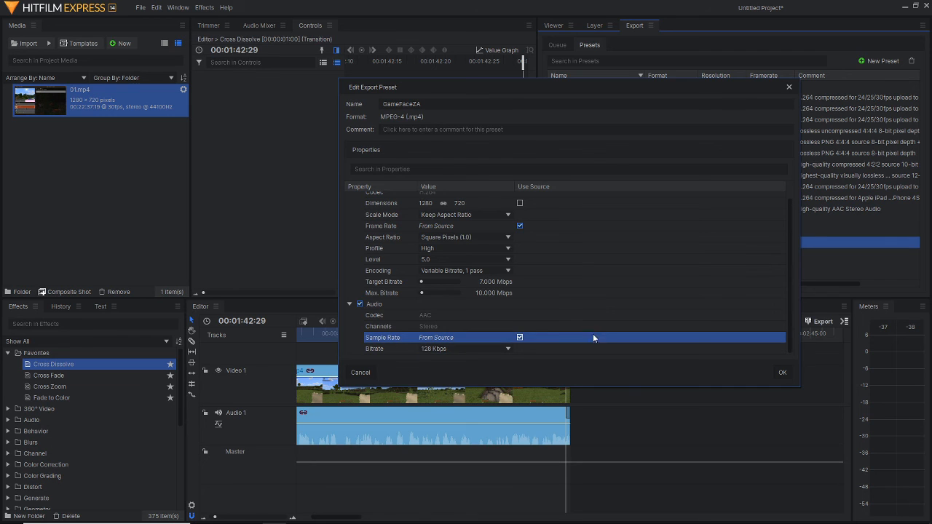
{"action": "left_click", "coordinate": [602, 318]}
{"action": "scroll", "coordinate": [601, 317], "scroll_direction": "up", "scroll_amount": 1}
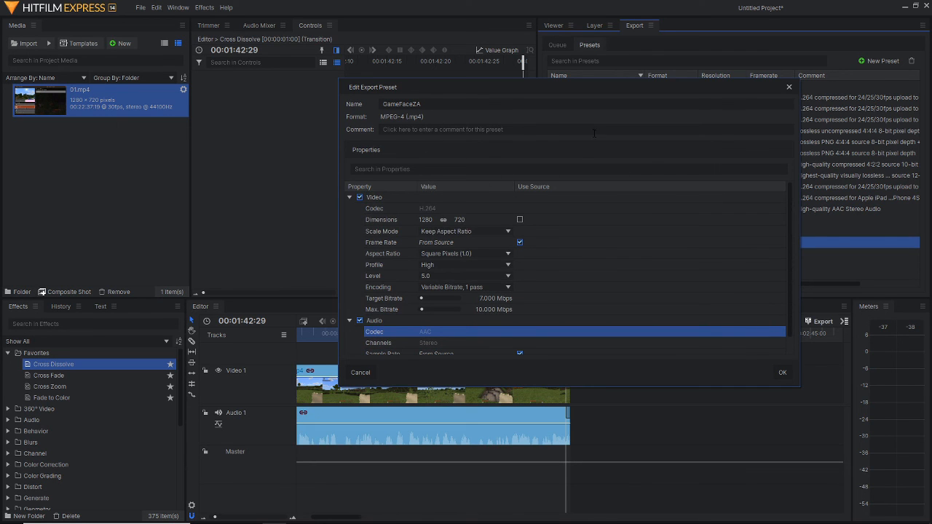
{"action": "left_click", "coordinate": [788, 88]}
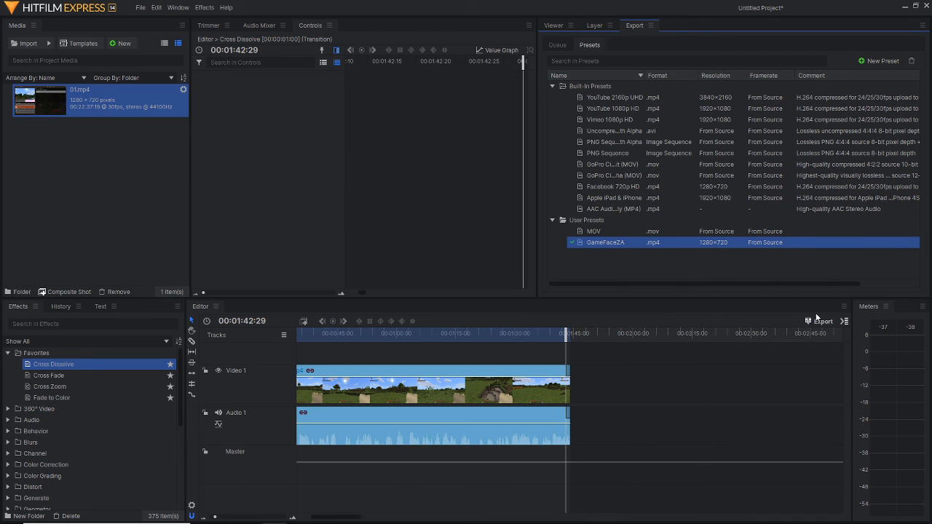
{"action": "left_click", "coordinate": [556, 44]}
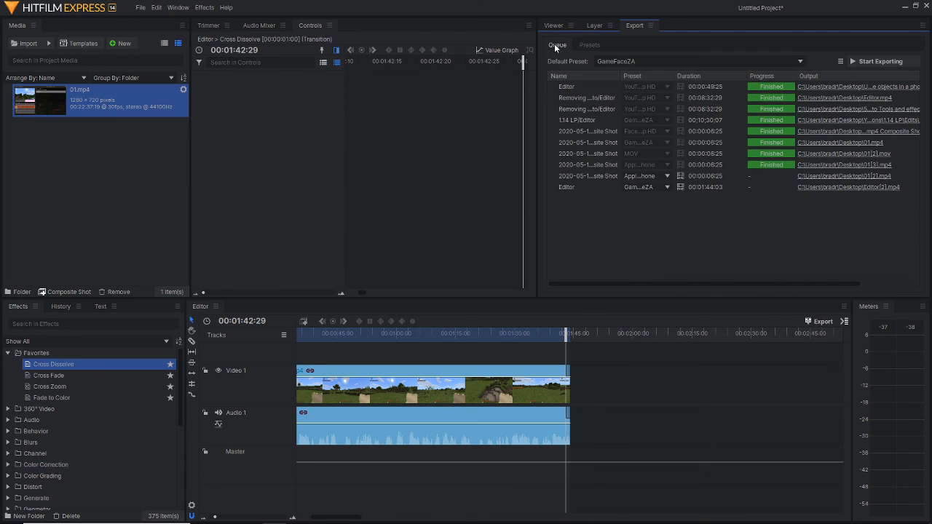
Delete all queue entries above the Editor[2].mp4 export, including the pending 01[2].mp4, and select the Editor[2].mp4 export
{"action": "left_click", "coordinate": [595, 187]}
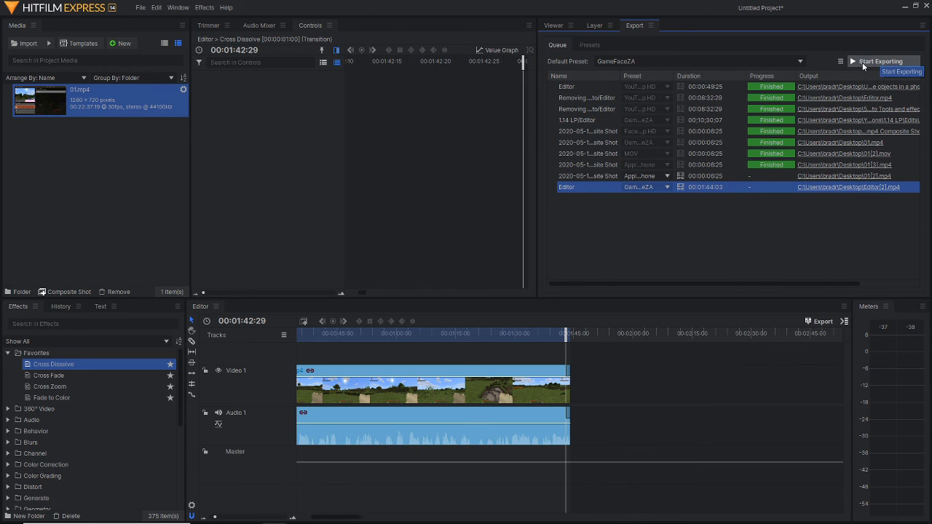
{"action": "left_click", "coordinate": [762, 176]}
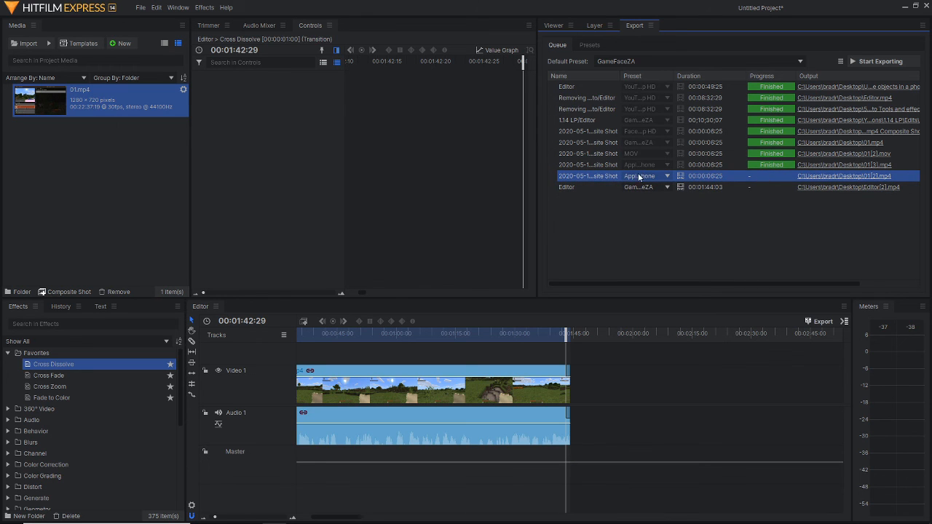
{"action": "left_click", "coordinate": [594, 91], "text": "shift"}
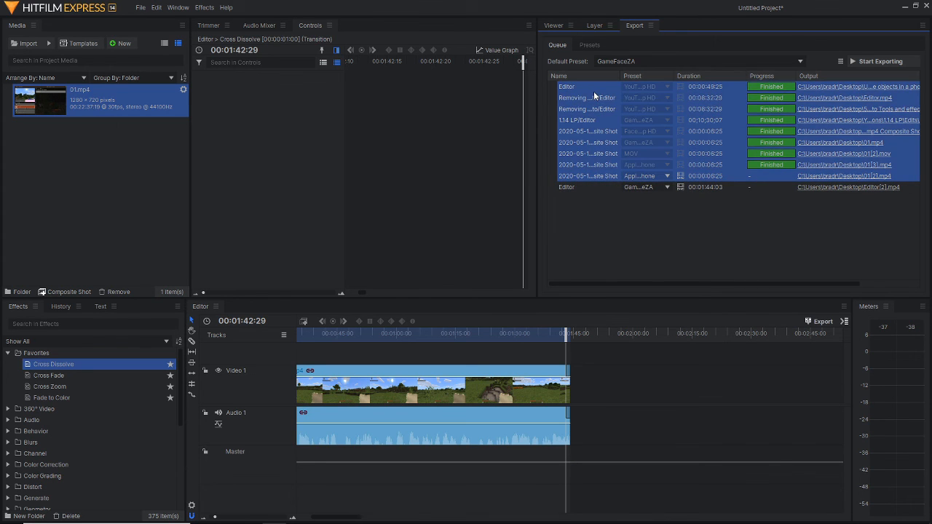
{"action": "key", "text": "Delete"}
{"action": "left_click", "coordinate": [536, 284]}
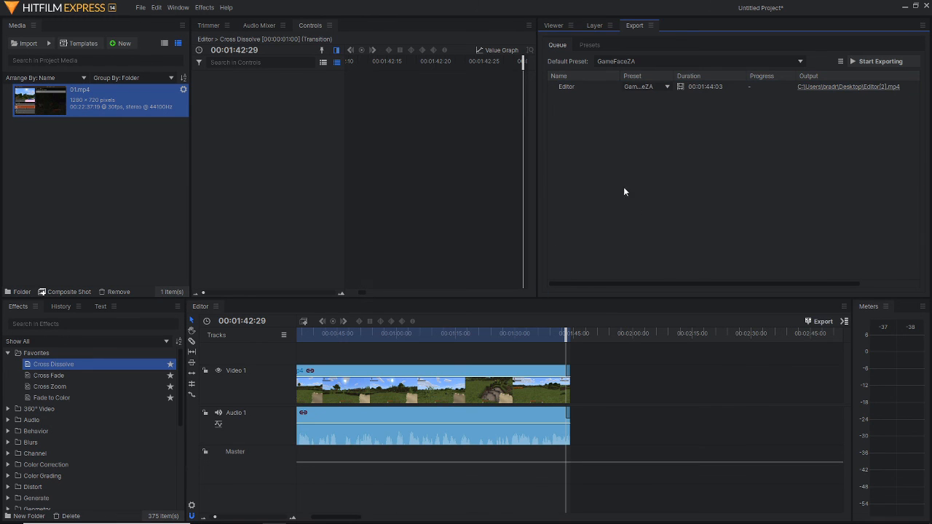
{"action": "left_click", "coordinate": [595, 91]}
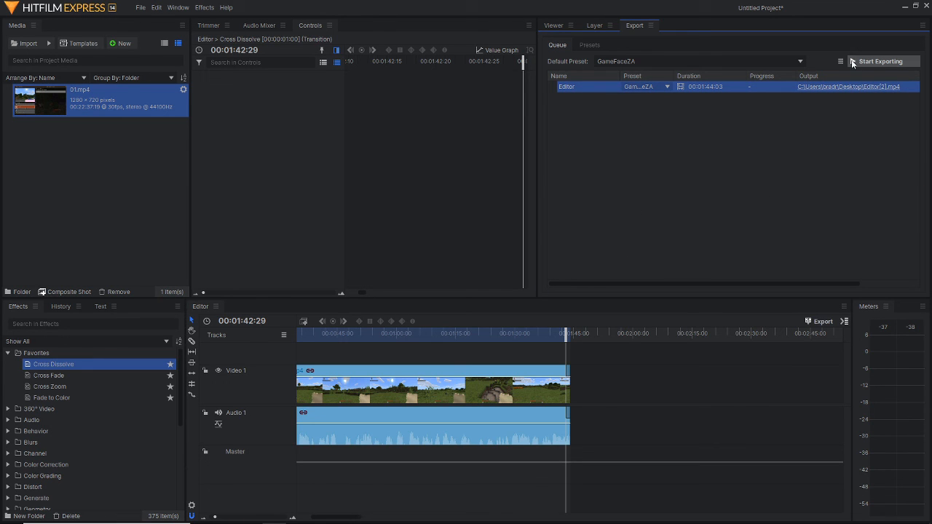